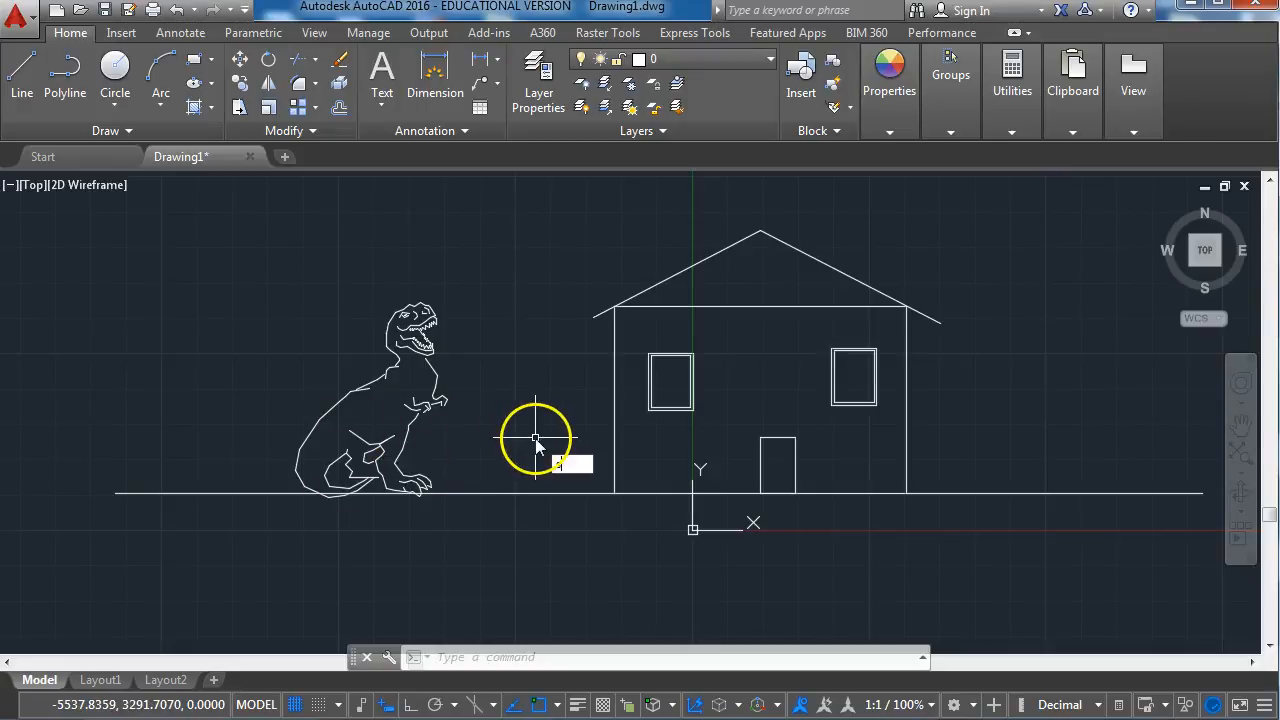
- Scale the whole dinosaur by a factor of 0.5, using a base point at its front foot on the ground line
{"action": "key", "text": "Return"}
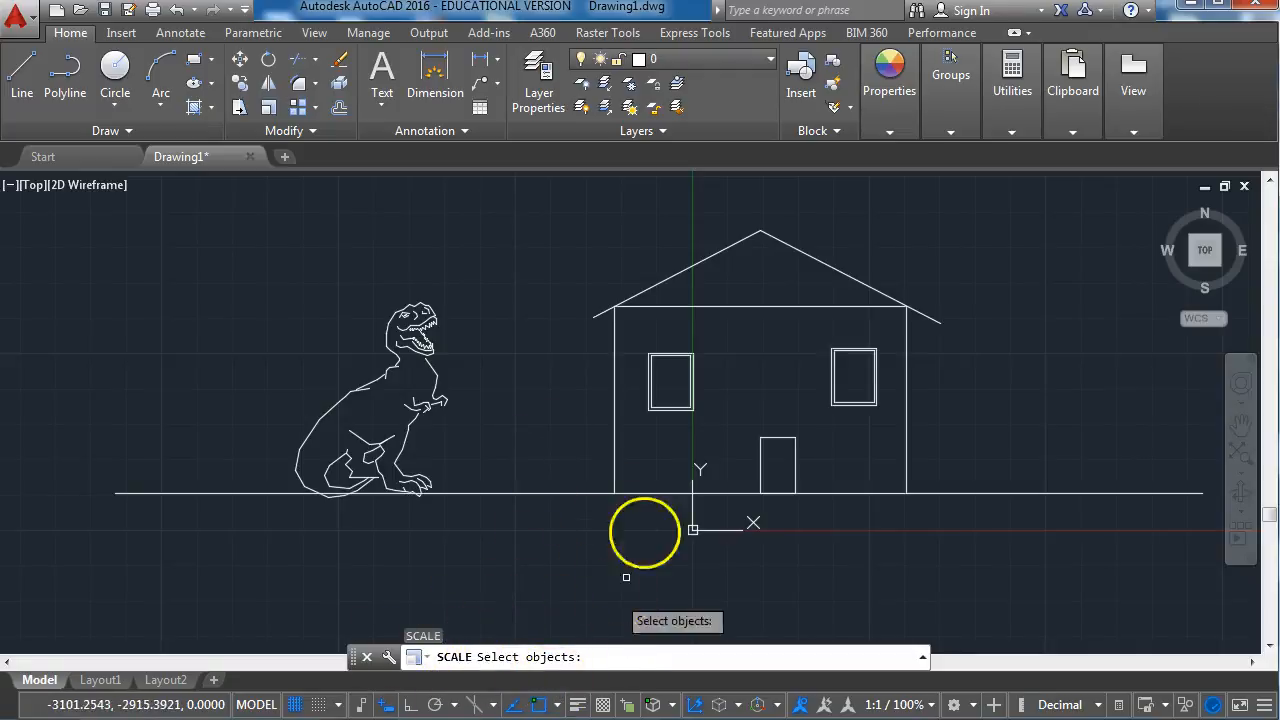
{"action": "left_click", "coordinate": [197, 238]}
{"action": "left_click", "coordinate": [520, 535]}
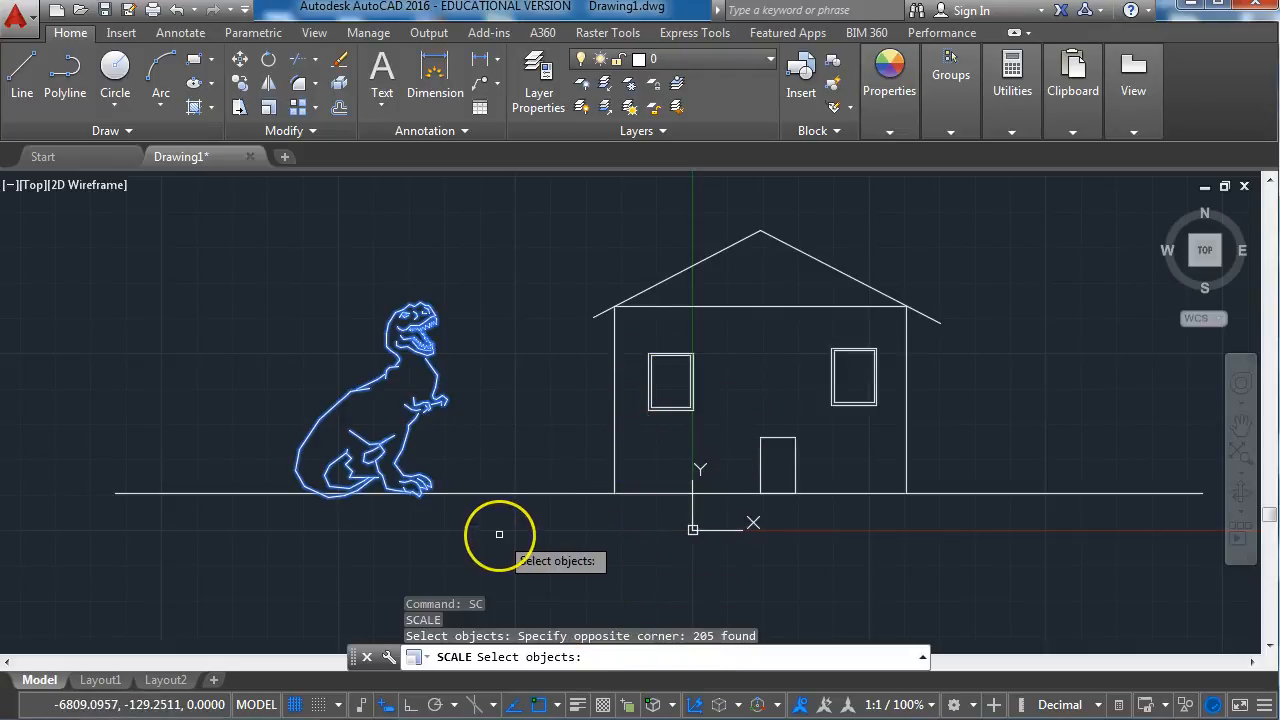
{"action": "key", "text": "Return"}
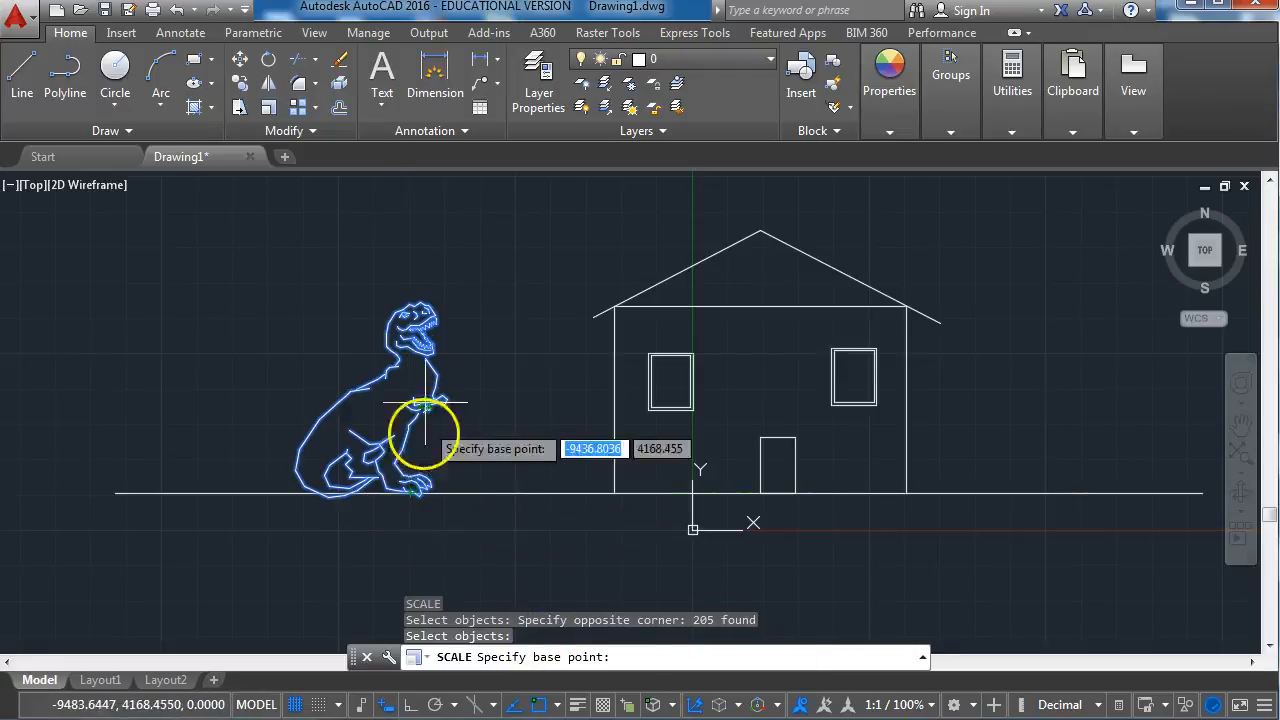
{"action": "left_click", "coordinate": [405, 493]}
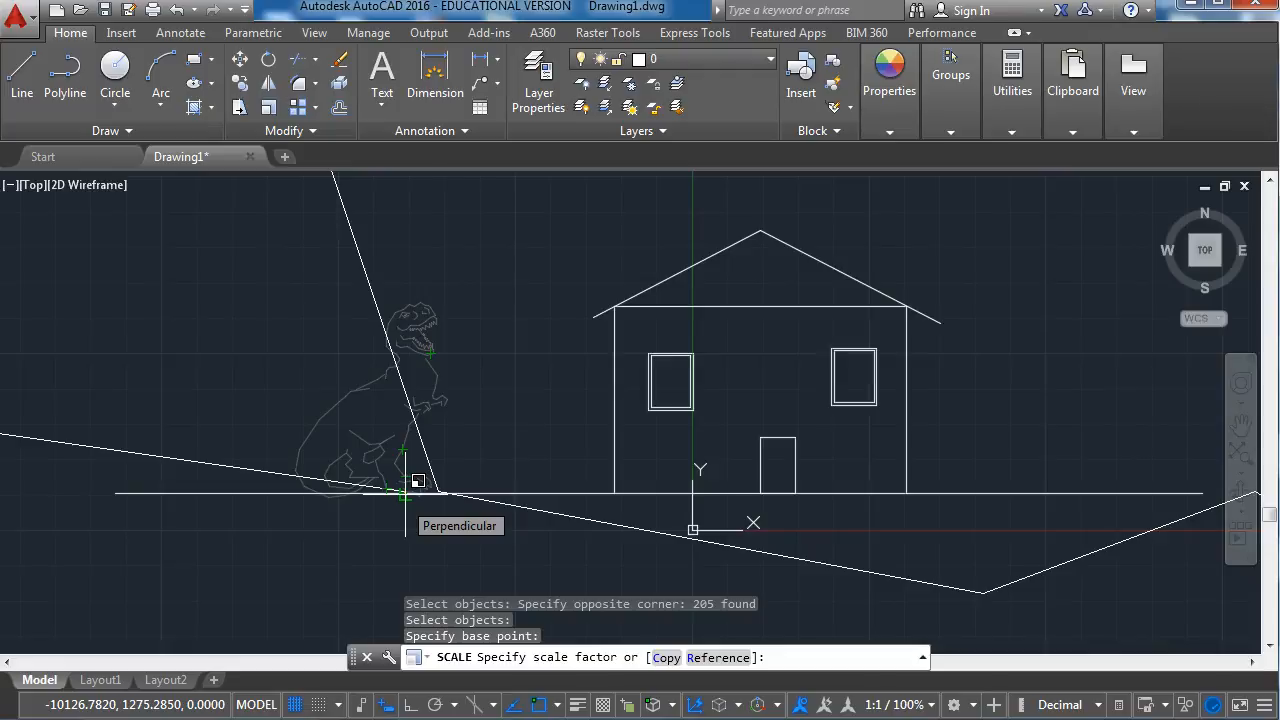
{"action": "left_click", "coordinate": [430, 578]}
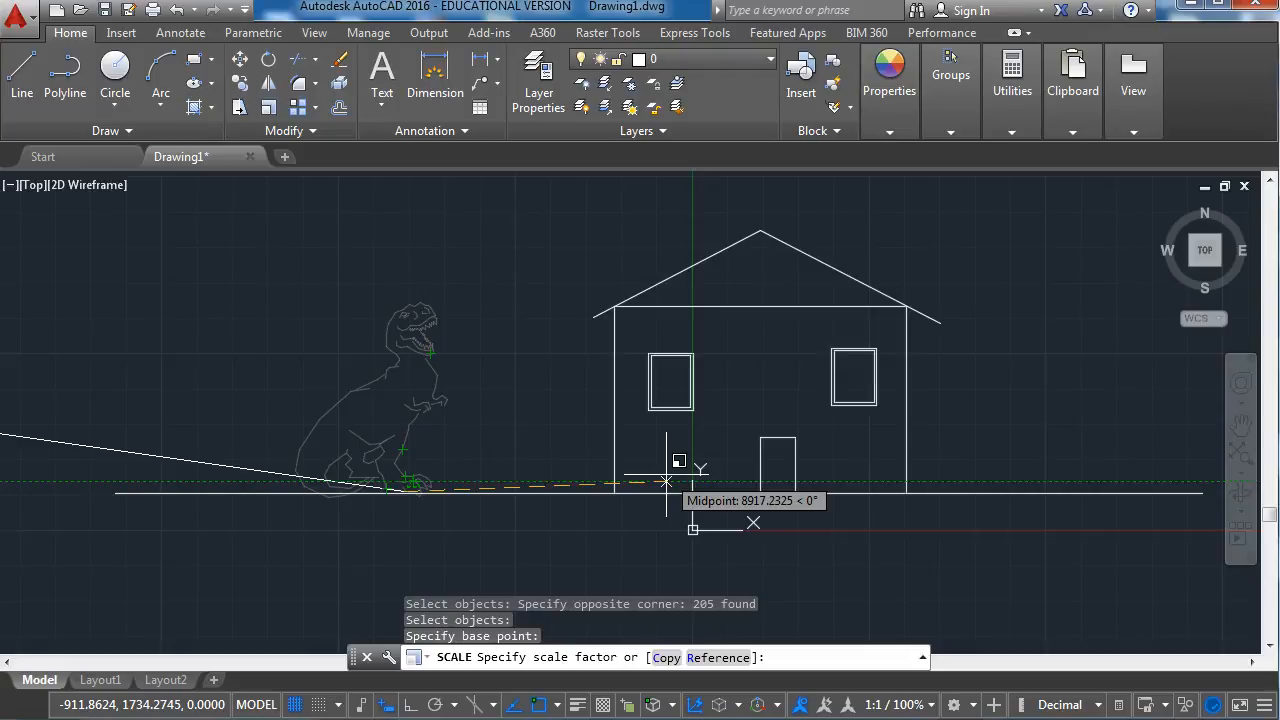
{"action": "type", "text": "0.5"}
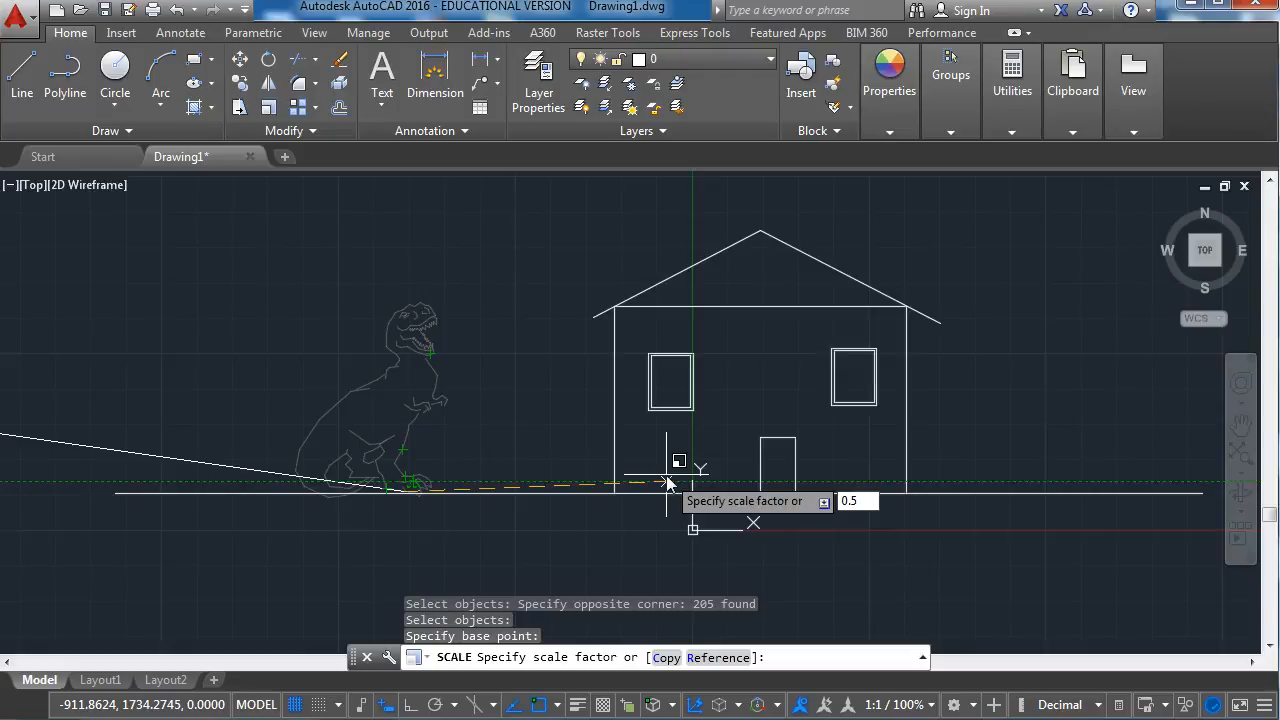
{"action": "key", "text": "Return"}
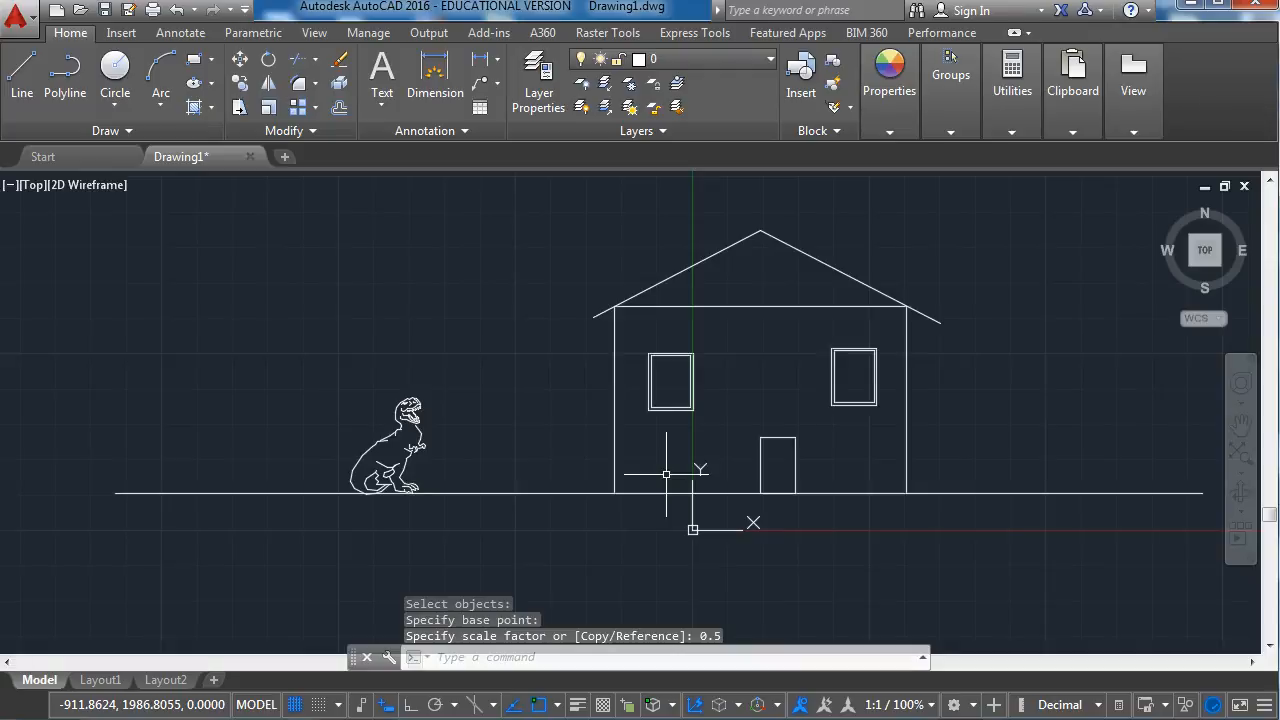
- Scale the dinosaur again by a factor of 1/2, with the base point at its front foot
{"action": "type", "text": "sc"}
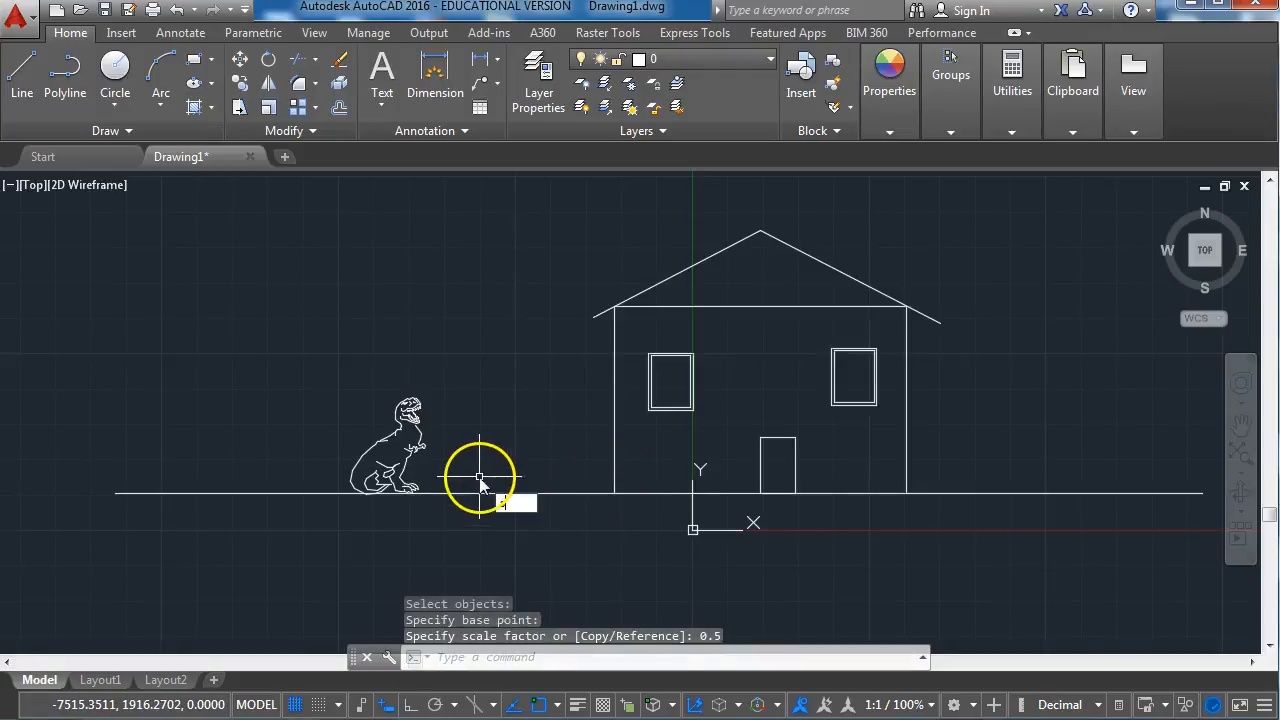
{"action": "key", "text": "Return"}
{"action": "left_click", "coordinate": [272, 357]}
{"action": "left_click", "coordinate": [594, 580]}
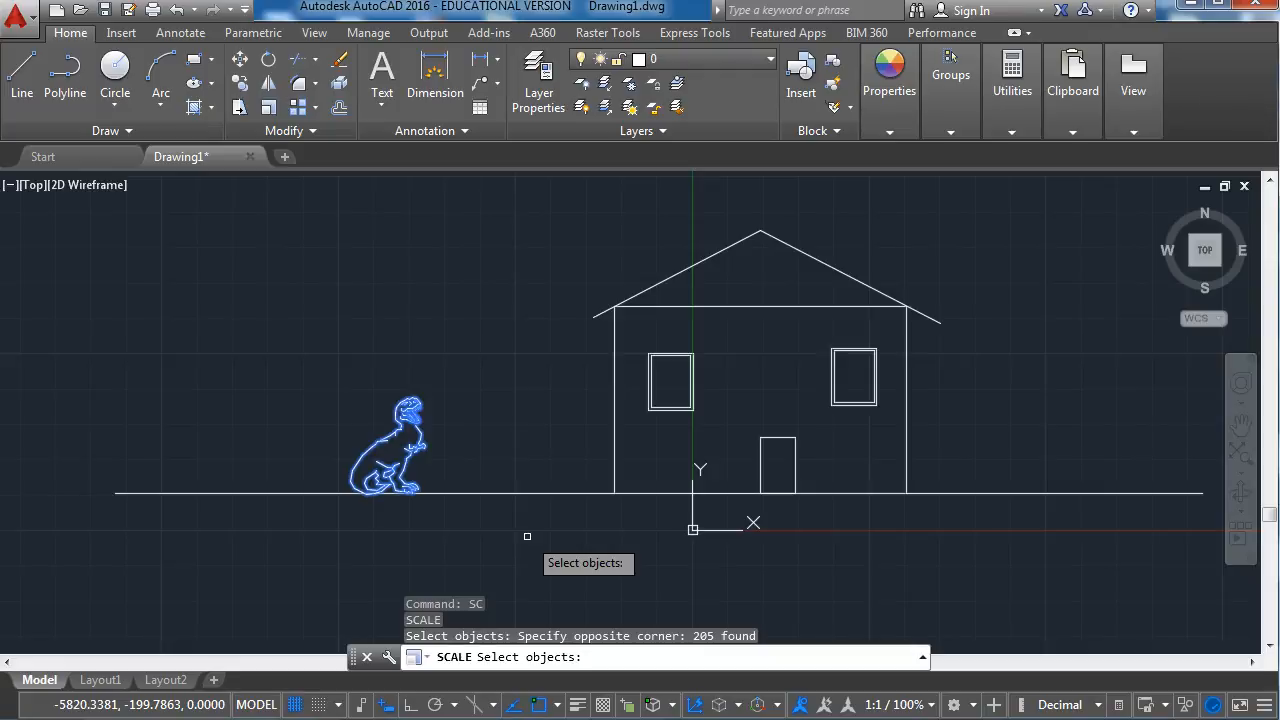
{"action": "key", "text": "Return"}
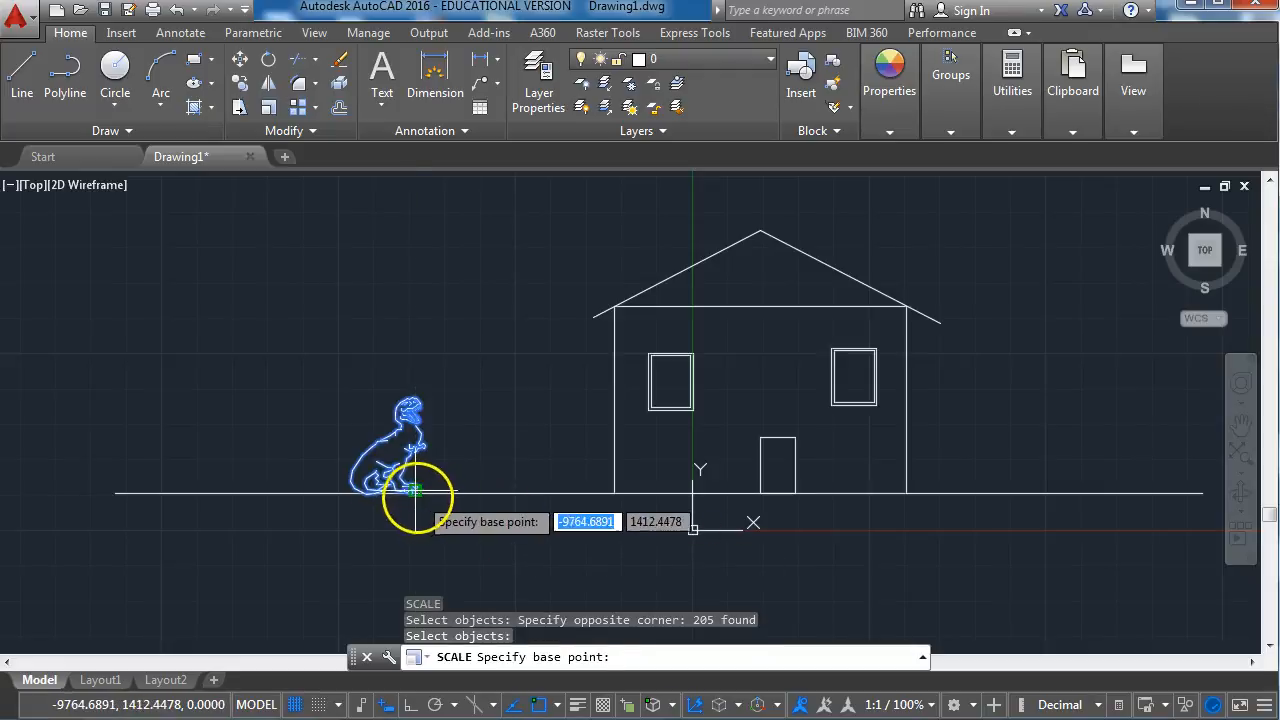
{"action": "left_click", "coordinate": [408, 492]}
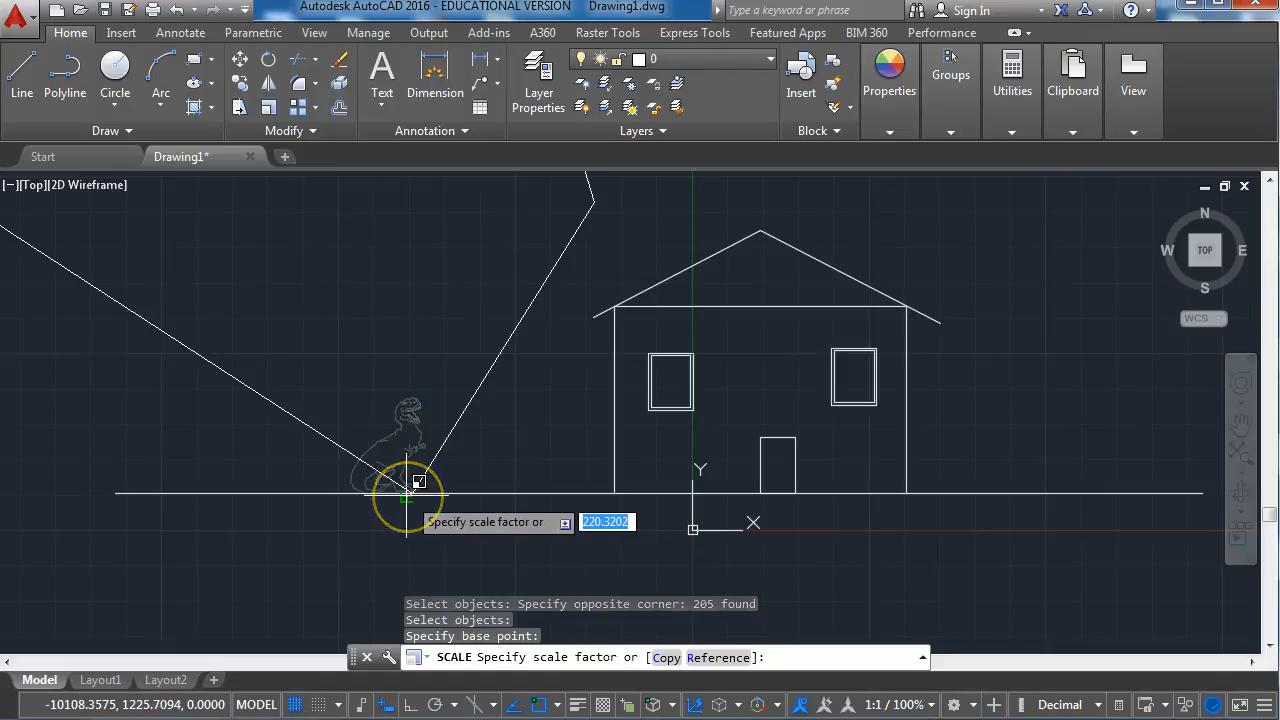
{"action": "type", "text": "1"}
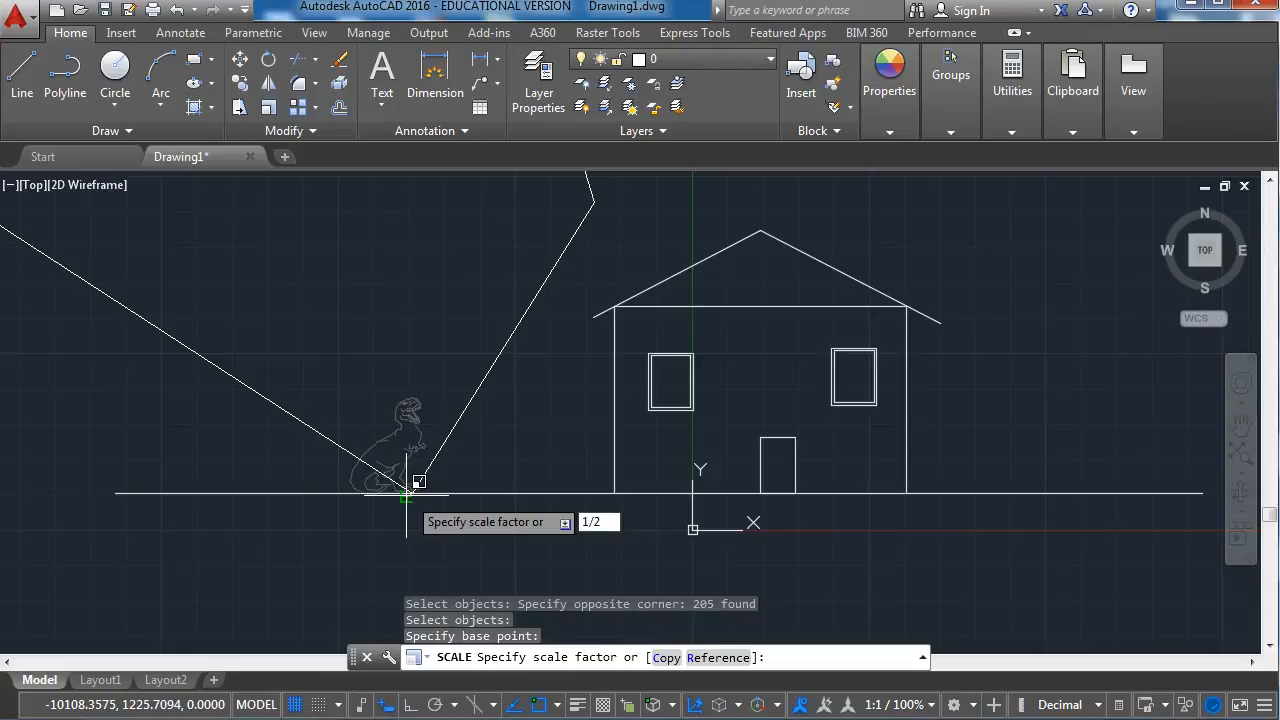
{"action": "type", "text": "/2"}
{"action": "key", "text": "Return"}
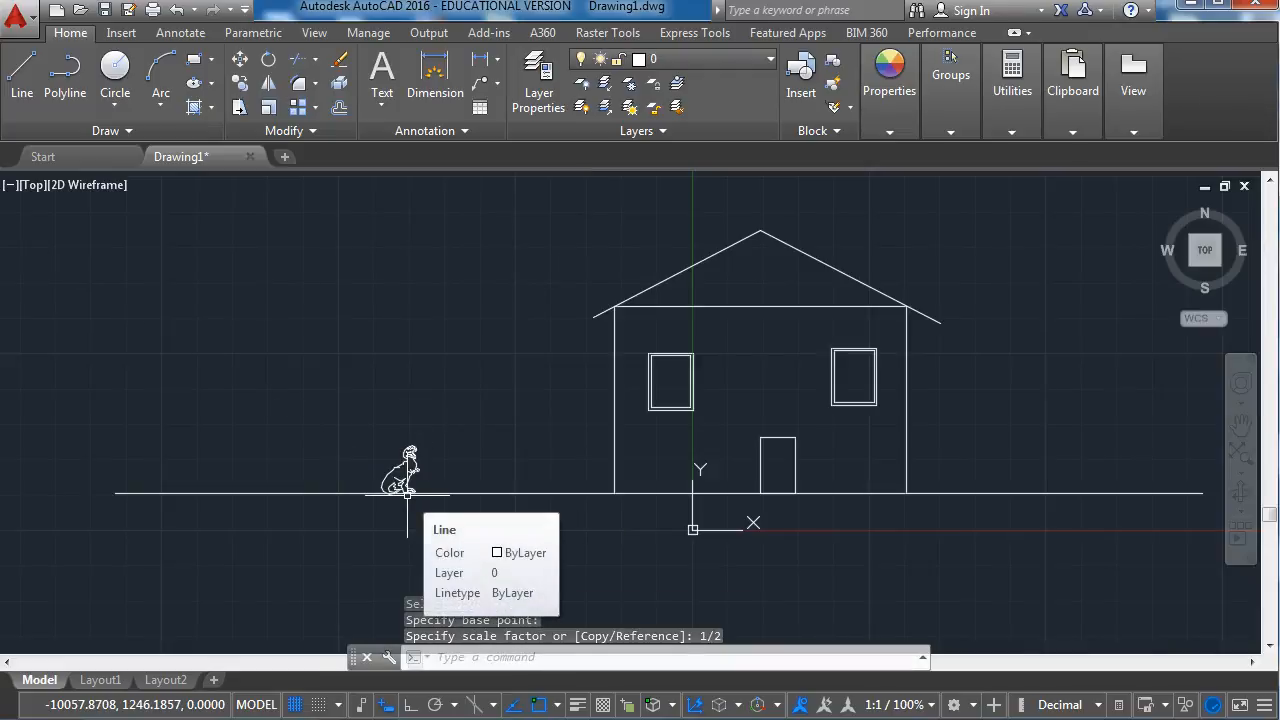
- Move the dinosaur horizontally with Ortho on, about 12,040 units to the right, so it sits just left of the house door
{"action": "left_click", "coordinate": [327, 403]}
{"action": "left_click", "coordinate": [497, 553]}
{"action": "type", "text": "m"}
{"action": "key", "text": "Return"}
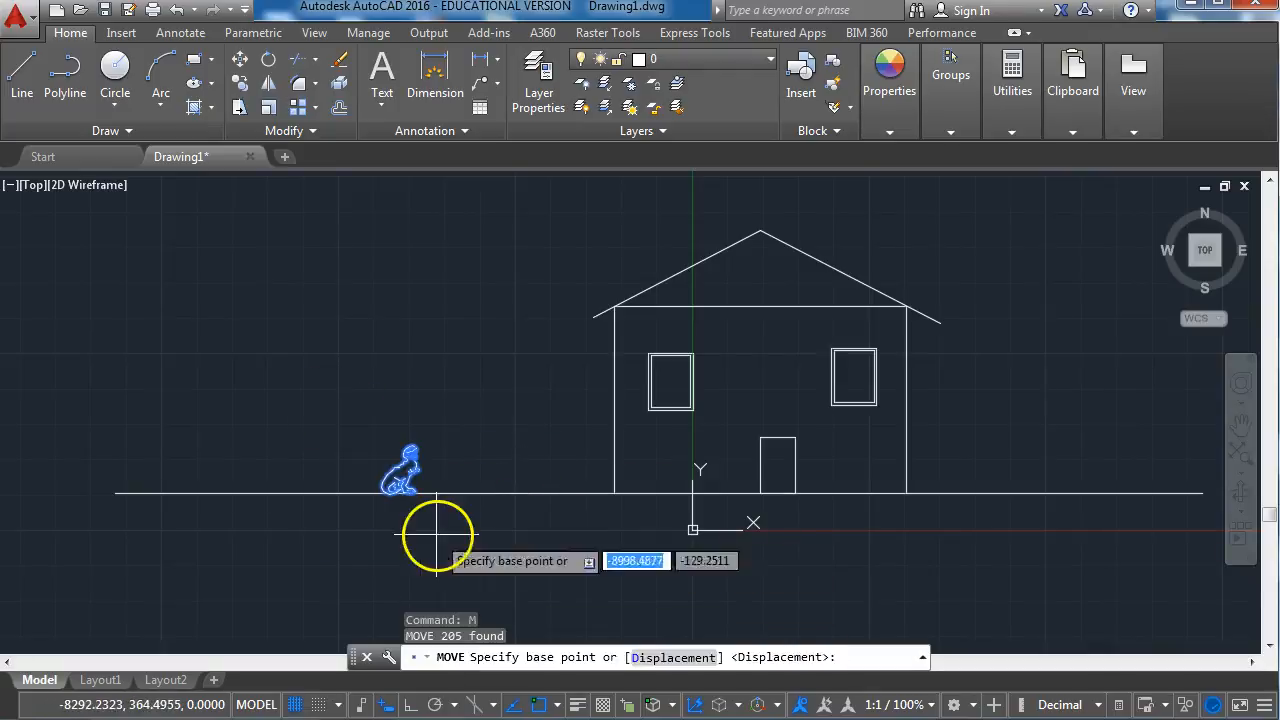
{"action": "left_click", "coordinate": [437, 534]}
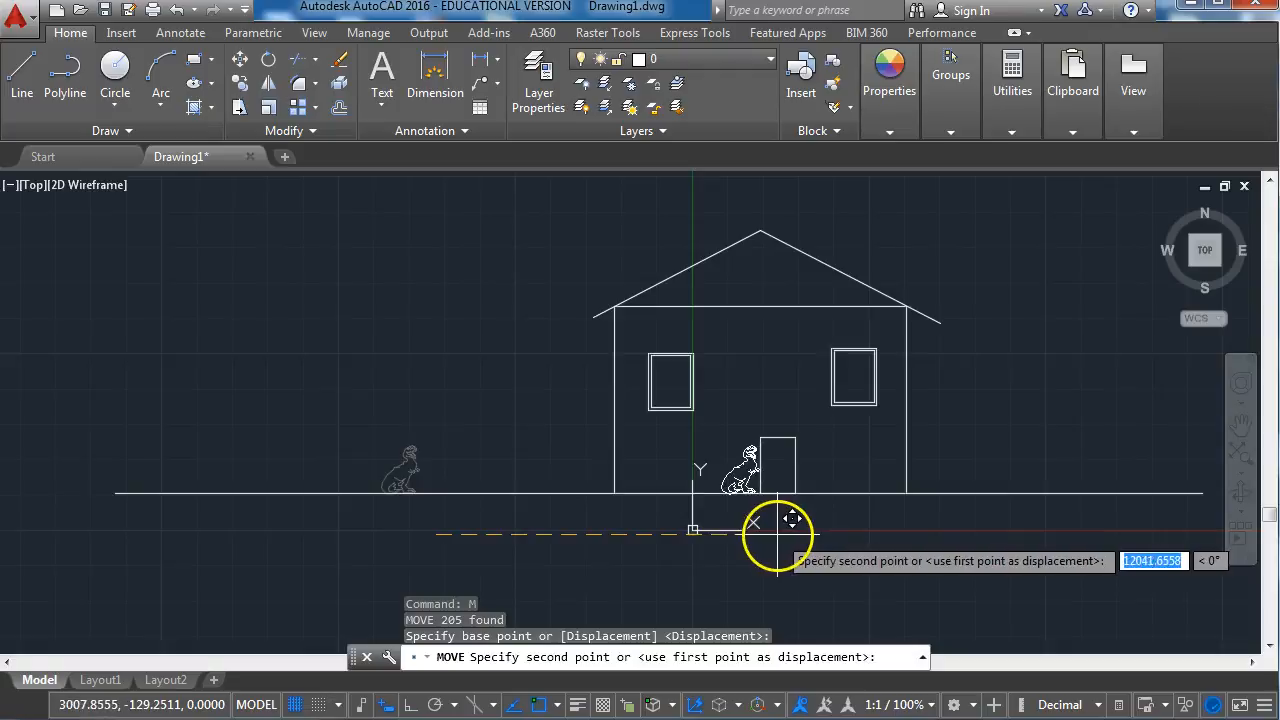
{"action": "key", "text": "F8"}
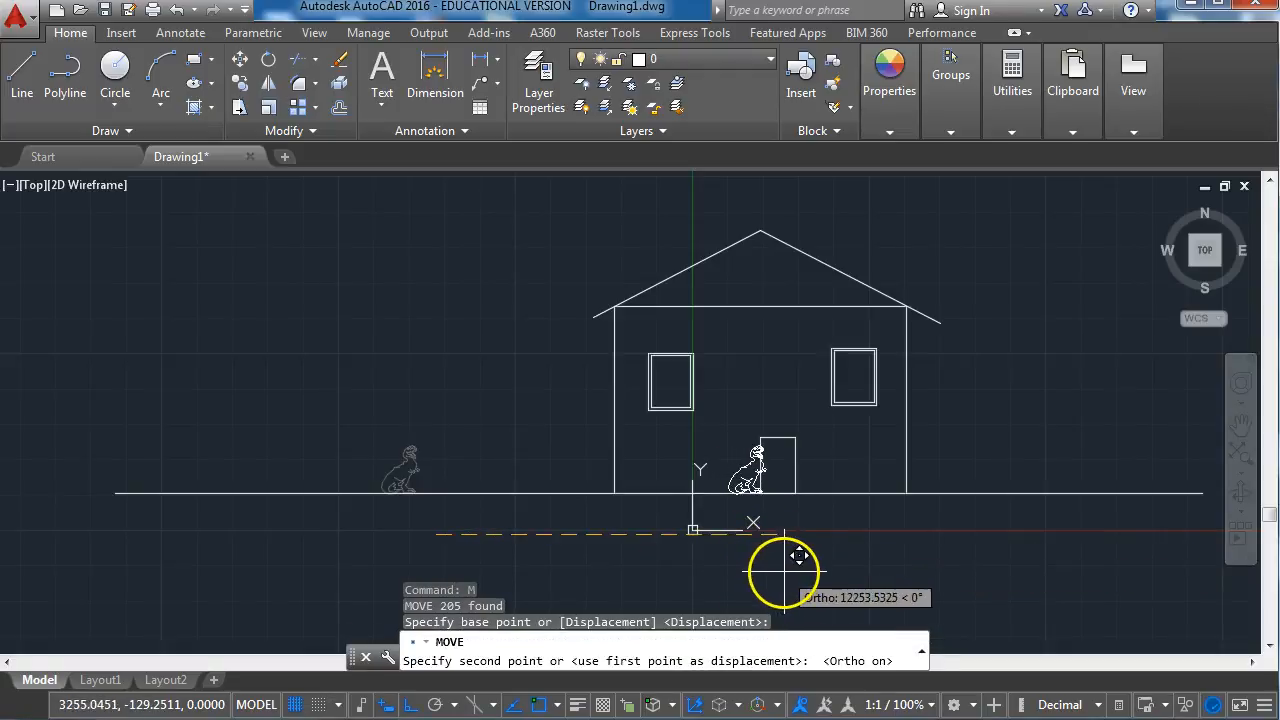
{"action": "left_click", "coordinate": [778, 571]}
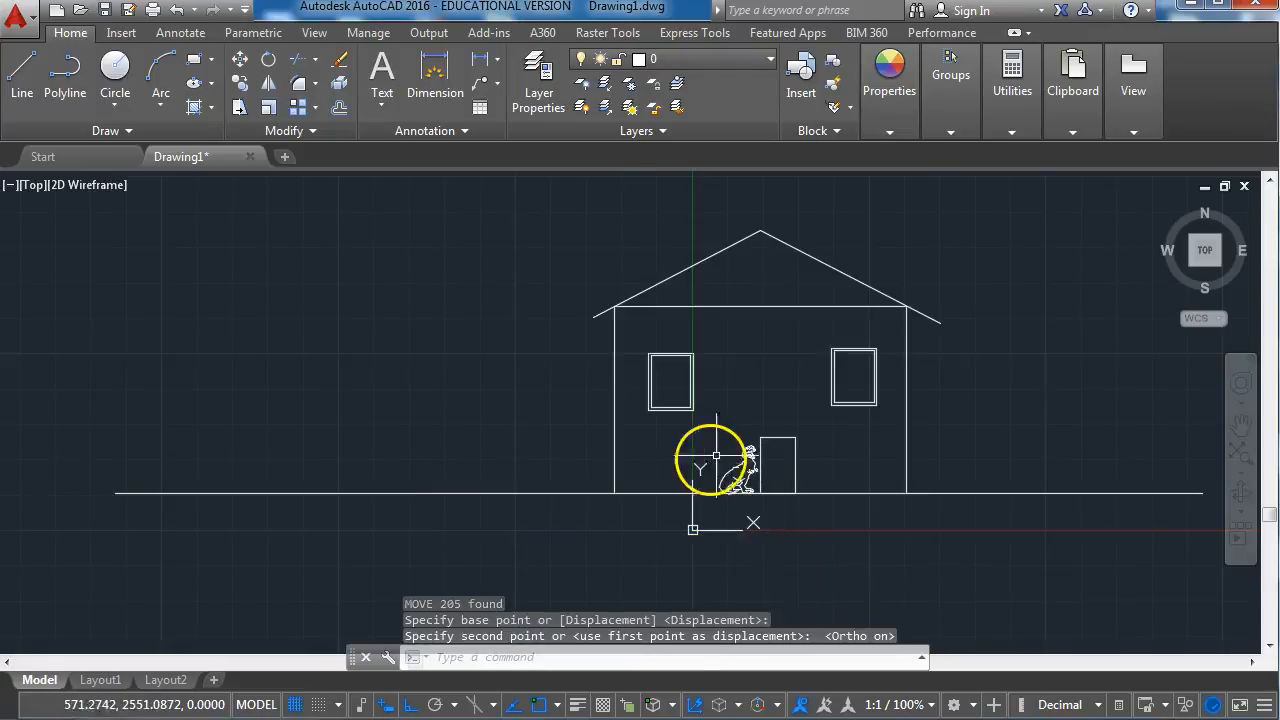
- Measure the door's height along its left edge, from the bottom corner to the top corner
{"action": "scroll", "coordinate": [707, 459], "scroll_direction": "up", "scroll_amount": 6}
{"action": "middle_click_drag", "start_coordinate": [794, 429], "coordinate": [551, 409]}
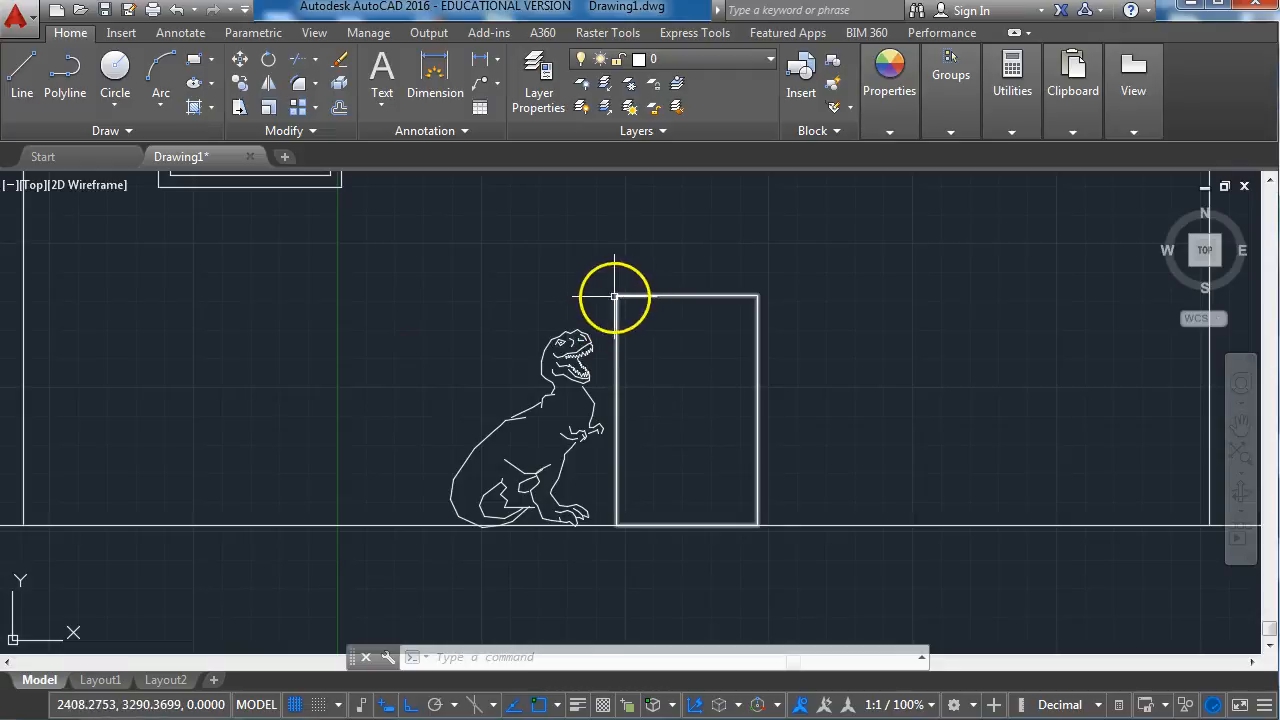
{"action": "key", "text": "Escape"}
{"action": "key", "text": "Escape"}
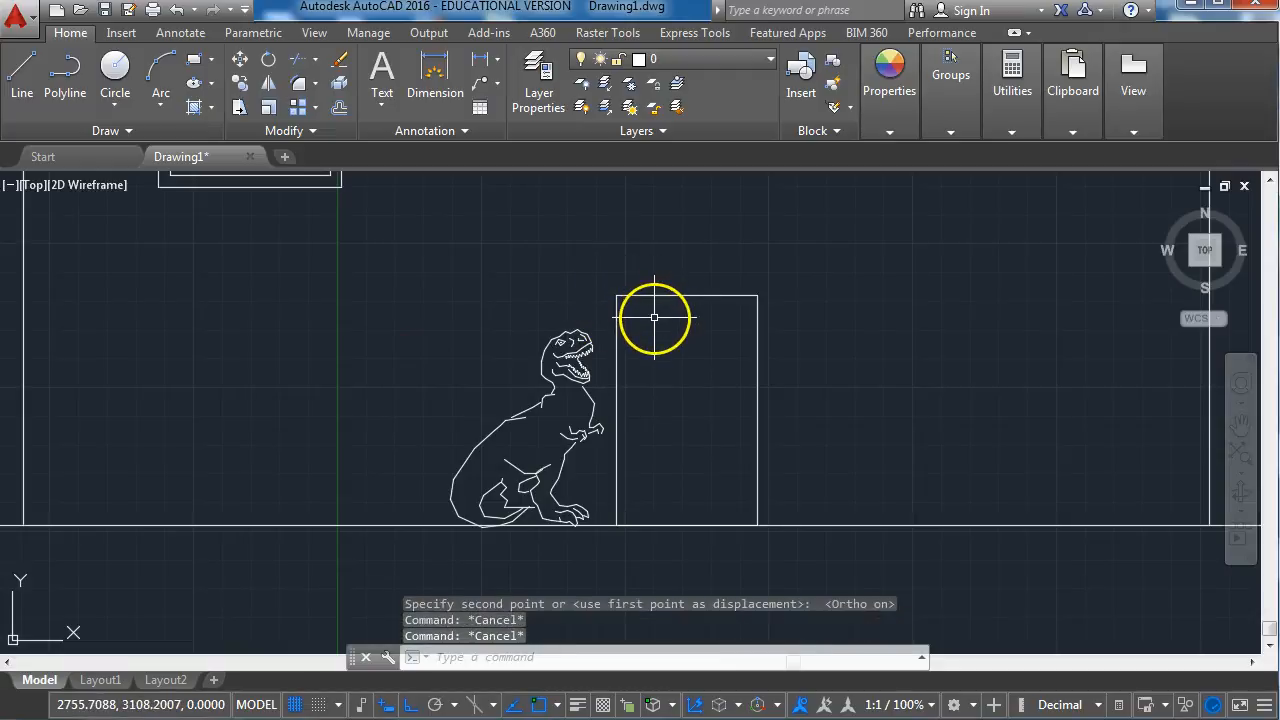
{"action": "type", "text": "DI"}
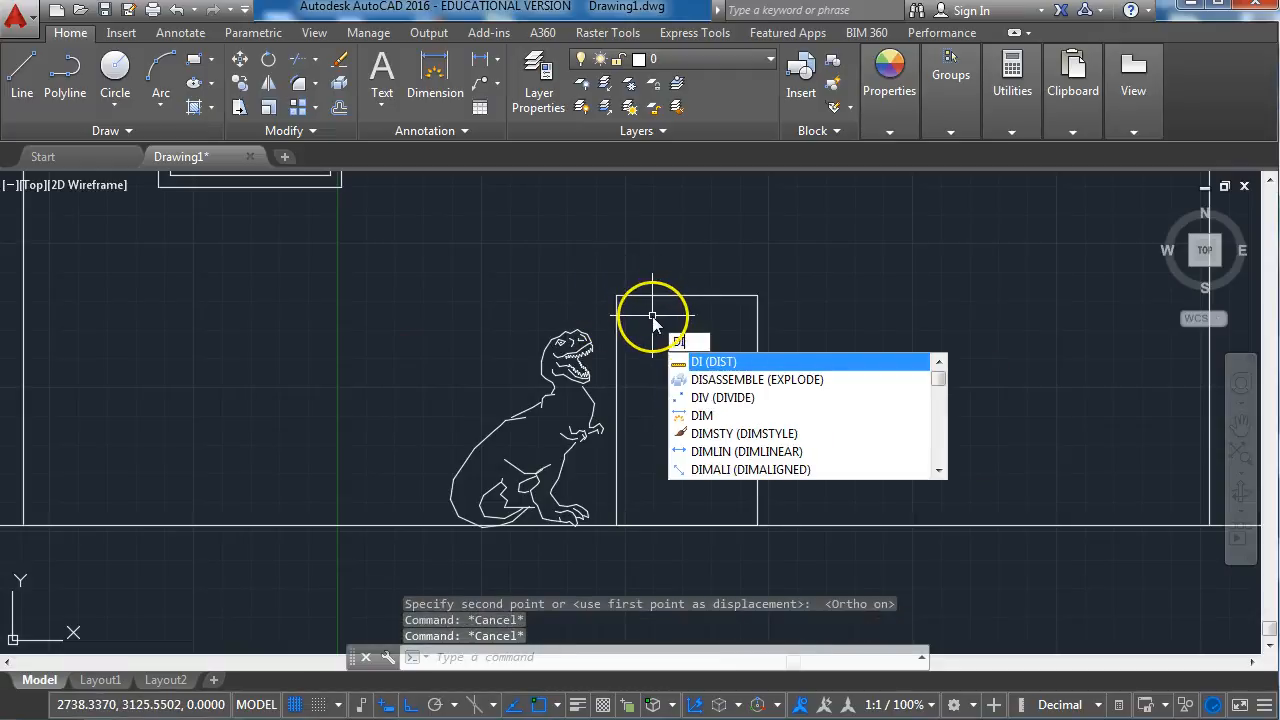
{"action": "key", "text": "Return"}
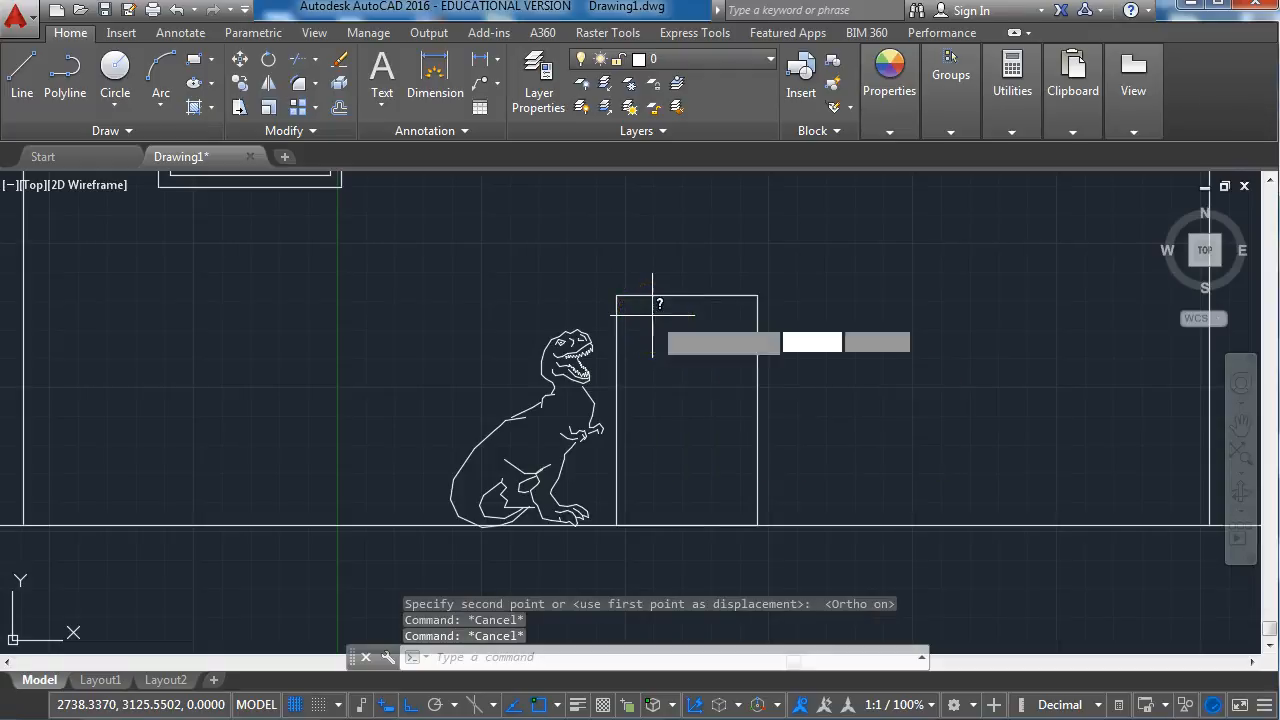
{"action": "left_click", "coordinate": [617, 523]}
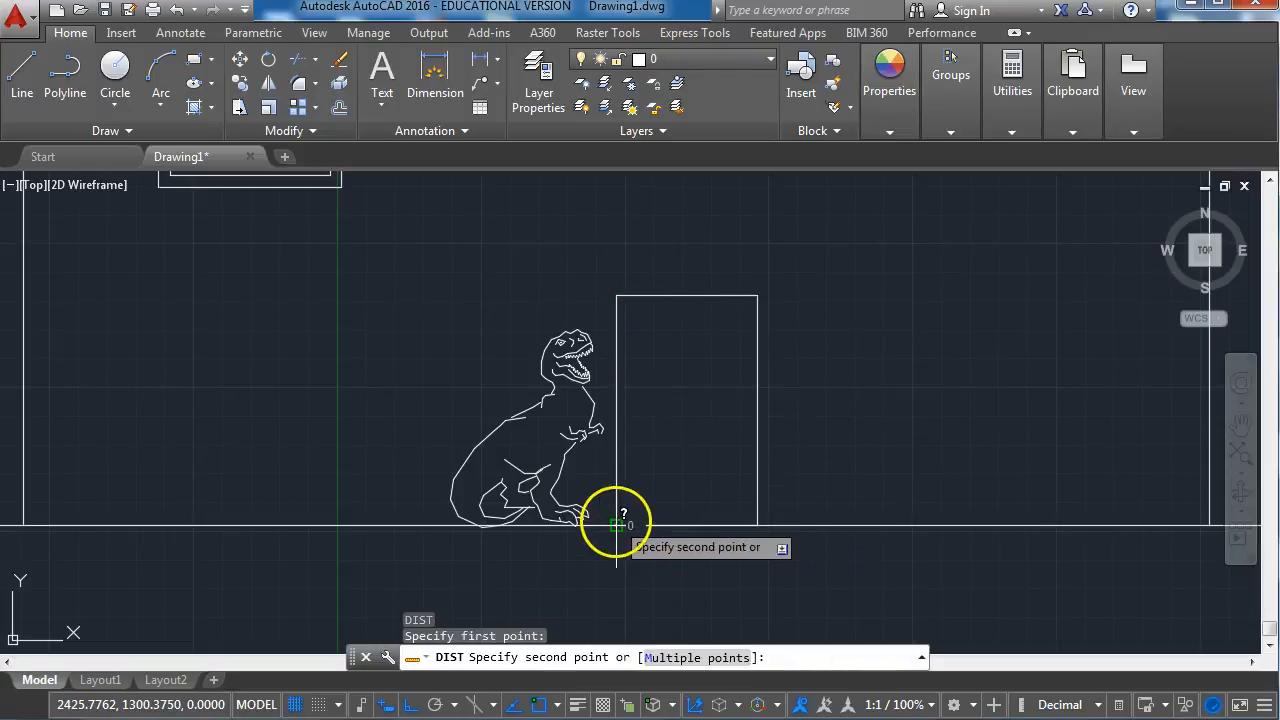
{"action": "left_click", "coordinate": [619, 296]}
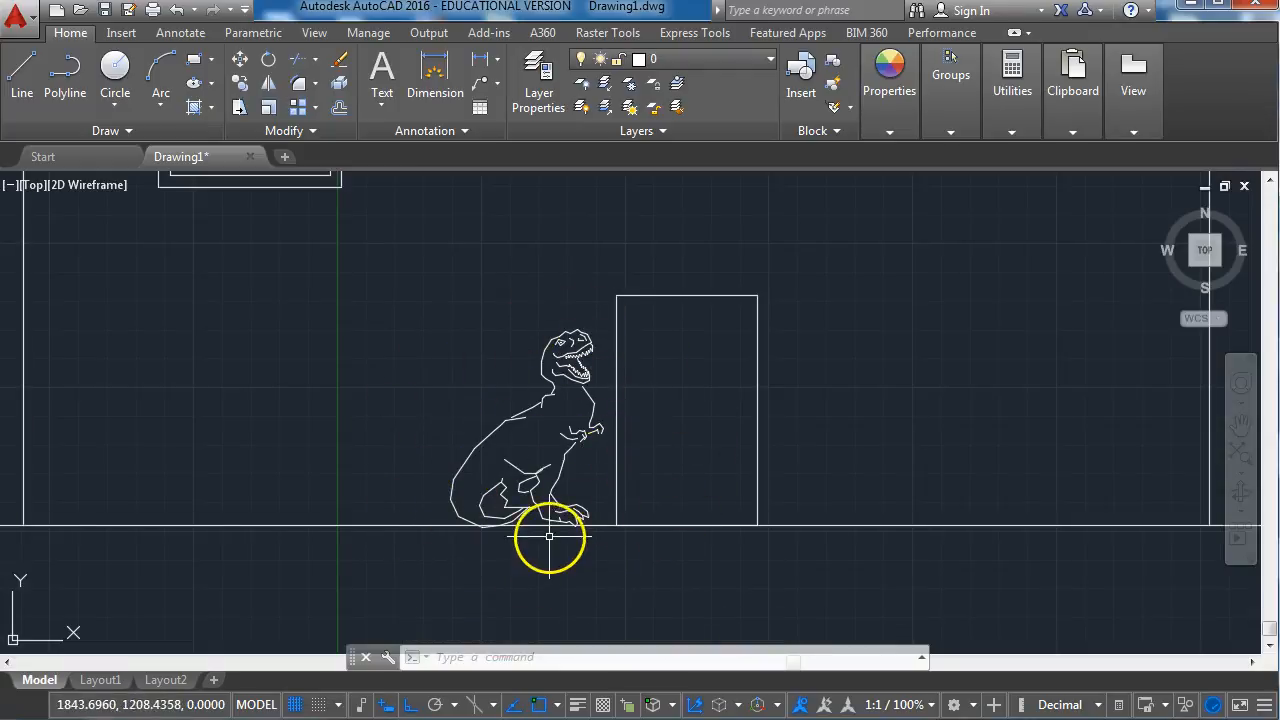
- Start scaling the whole dinosaur with the base point at the endpoint on the underside of its front foot
{"action": "left_click", "coordinate": [372, 302]}
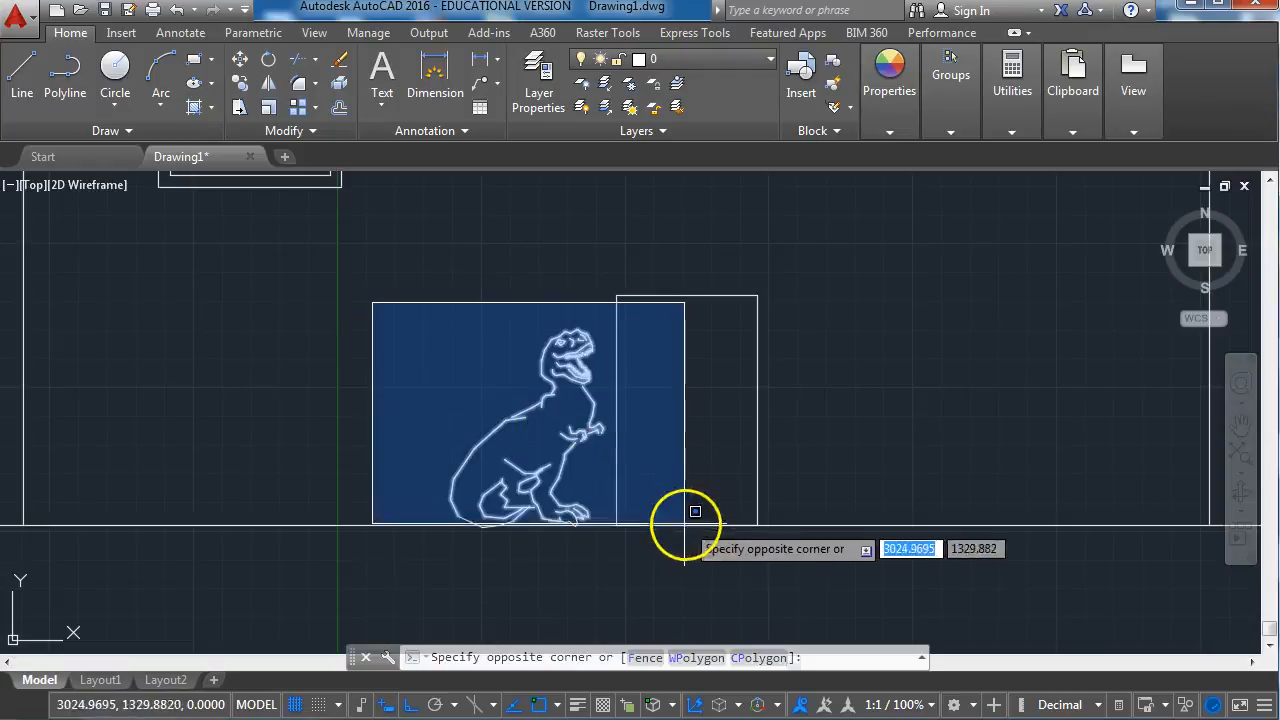
{"action": "left_click", "coordinate": [680, 575]}
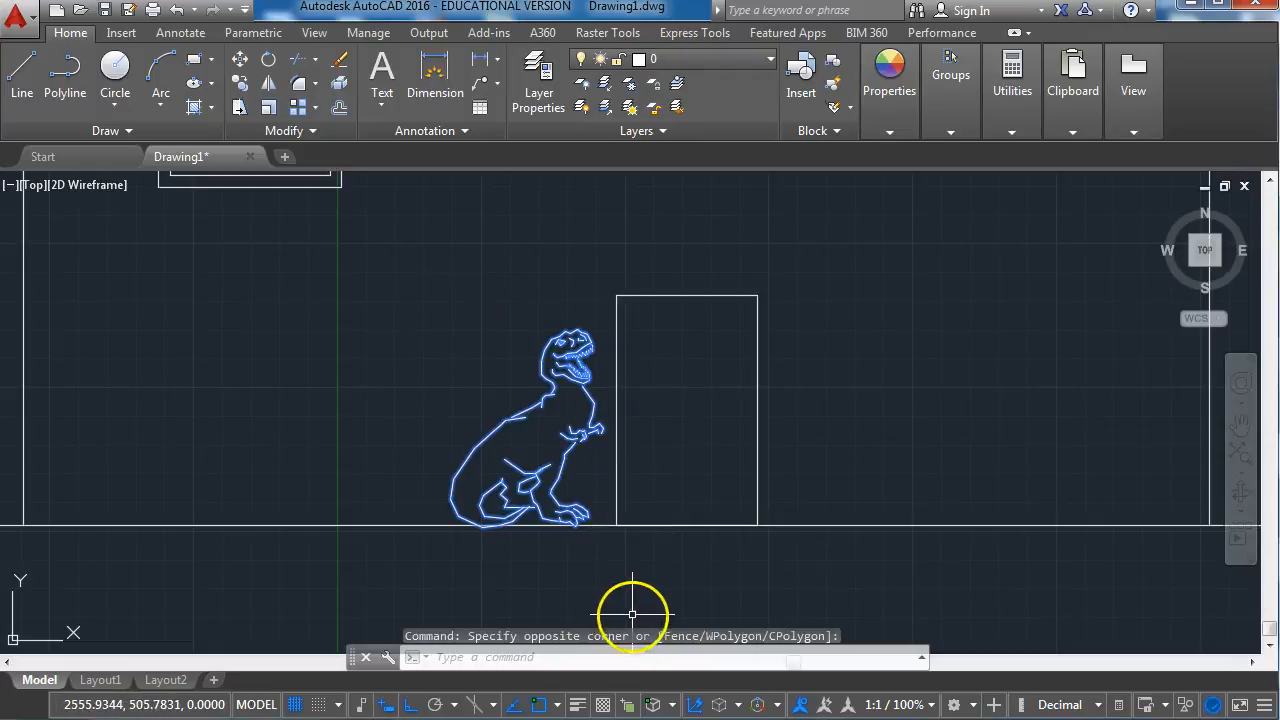
{"action": "type", "text": "sc"}
{"action": "key", "text": "Return"}
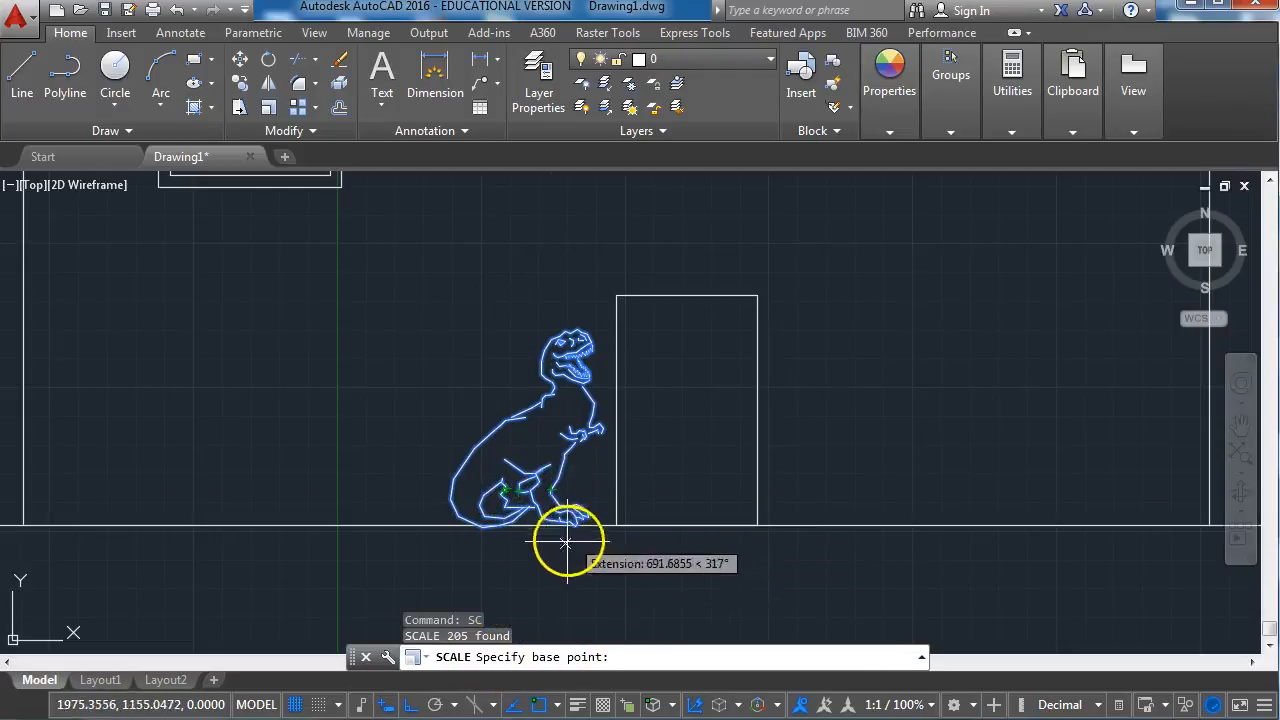
{"action": "scroll", "coordinate": [570, 530], "scroll_direction": "up", "scroll_amount": 5}
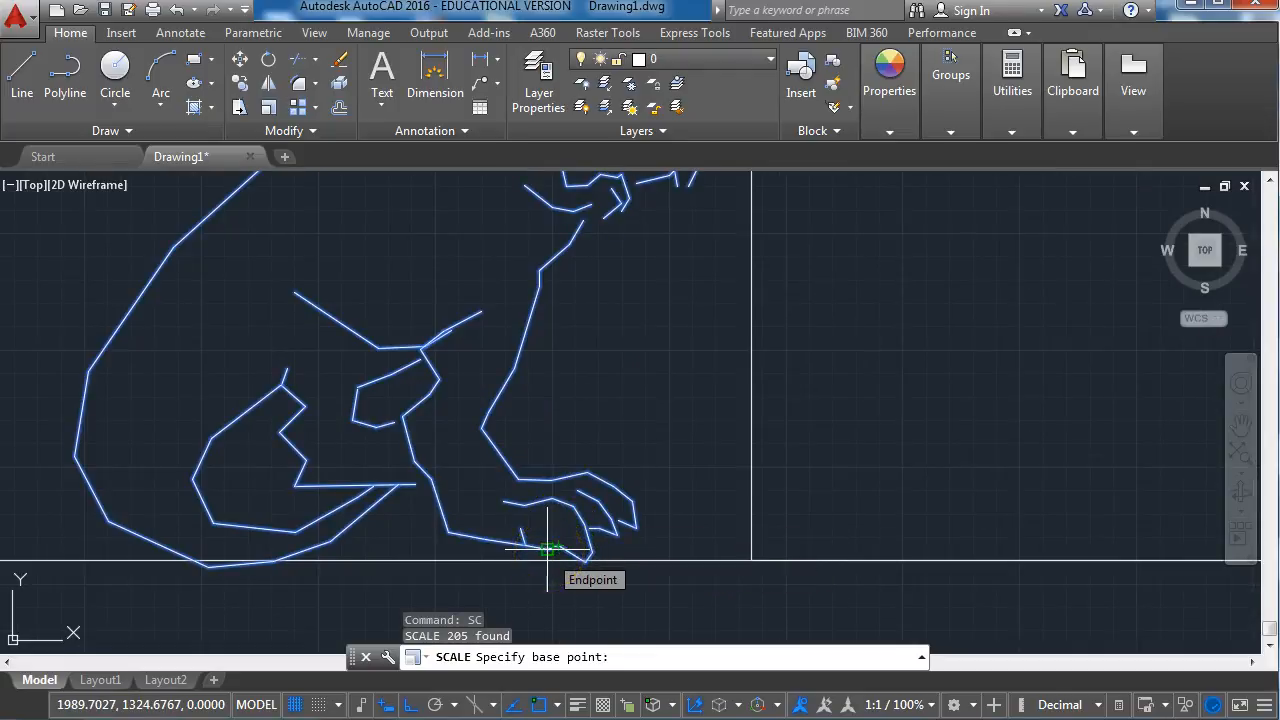
{"action": "left_click", "coordinate": [547, 549]}
{"action": "scroll", "coordinate": [617, 560], "scroll_direction": "down", "scroll_amount": 6}
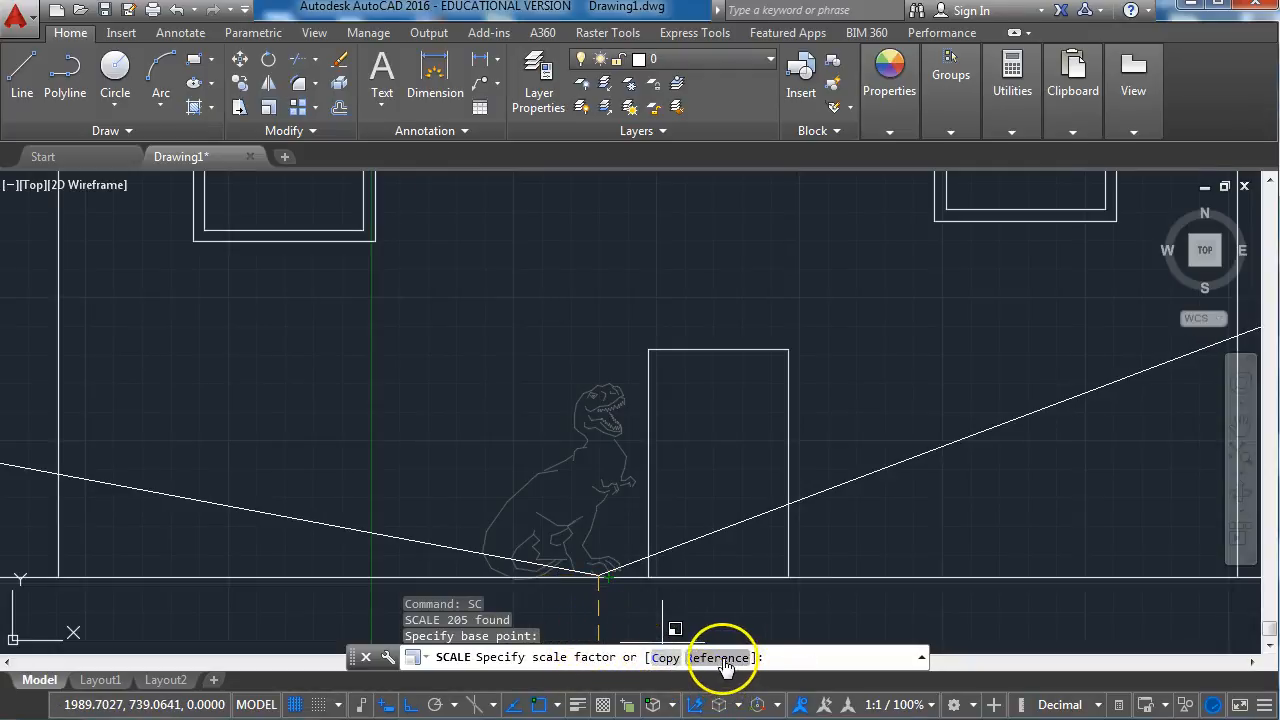
- Define the scale's reference length from the endpoint under the dinosaur's front foot vertically up to the level of the top of its head
{"action": "left_click", "coordinate": [720, 658]}
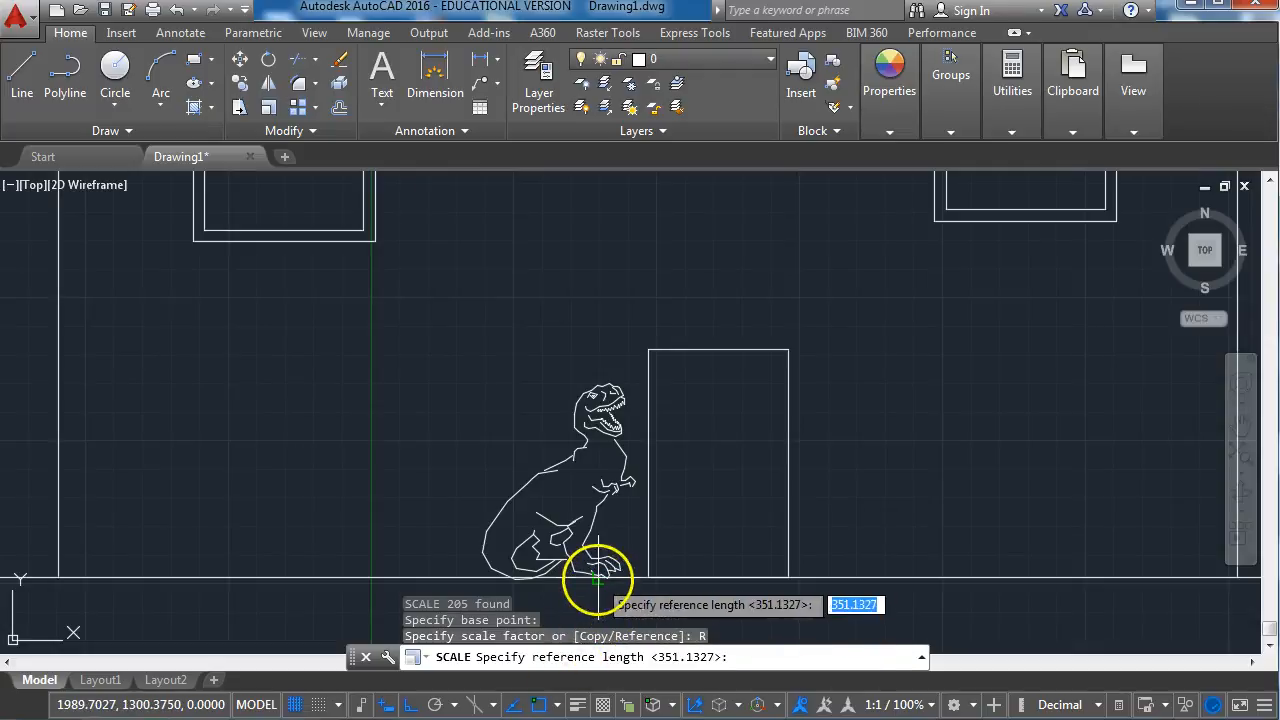
{"action": "scroll", "coordinate": [597, 578], "scroll_direction": "up", "scroll_amount": 4}
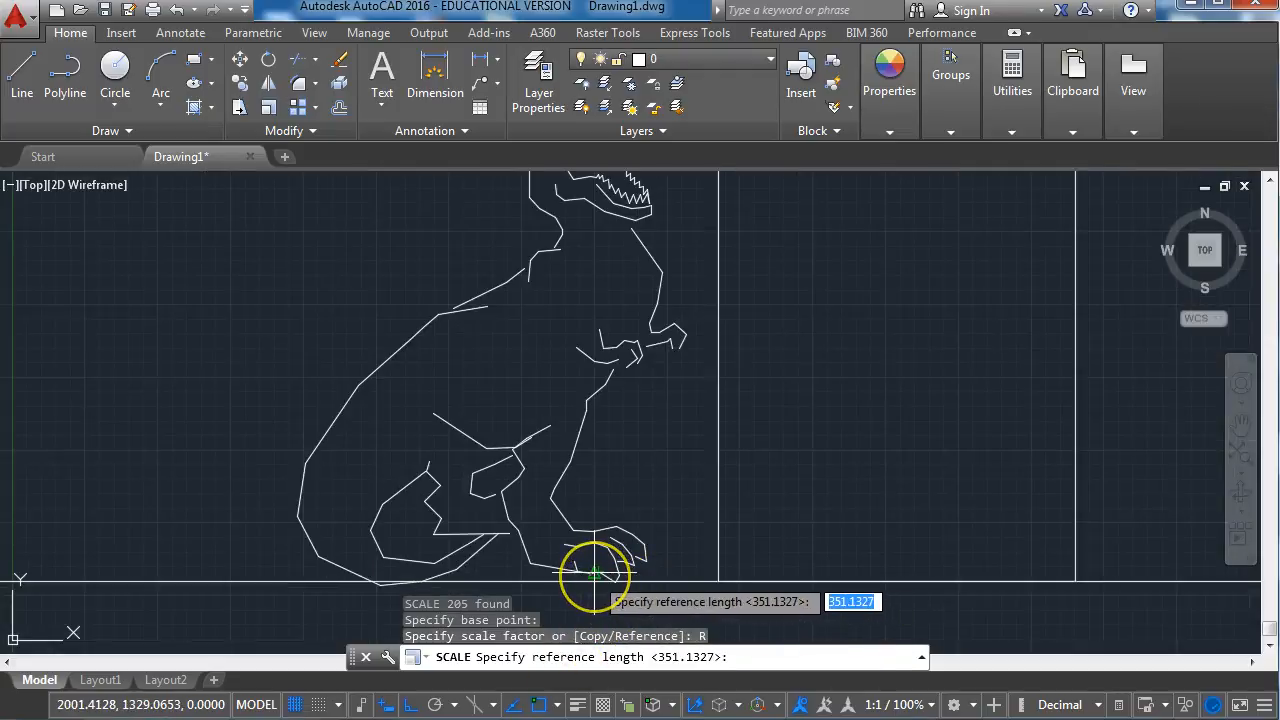
{"action": "left_click", "coordinate": [595, 570]}
{"action": "middle_click_drag", "start_coordinate": [683, 409], "coordinate": [689, 560]}
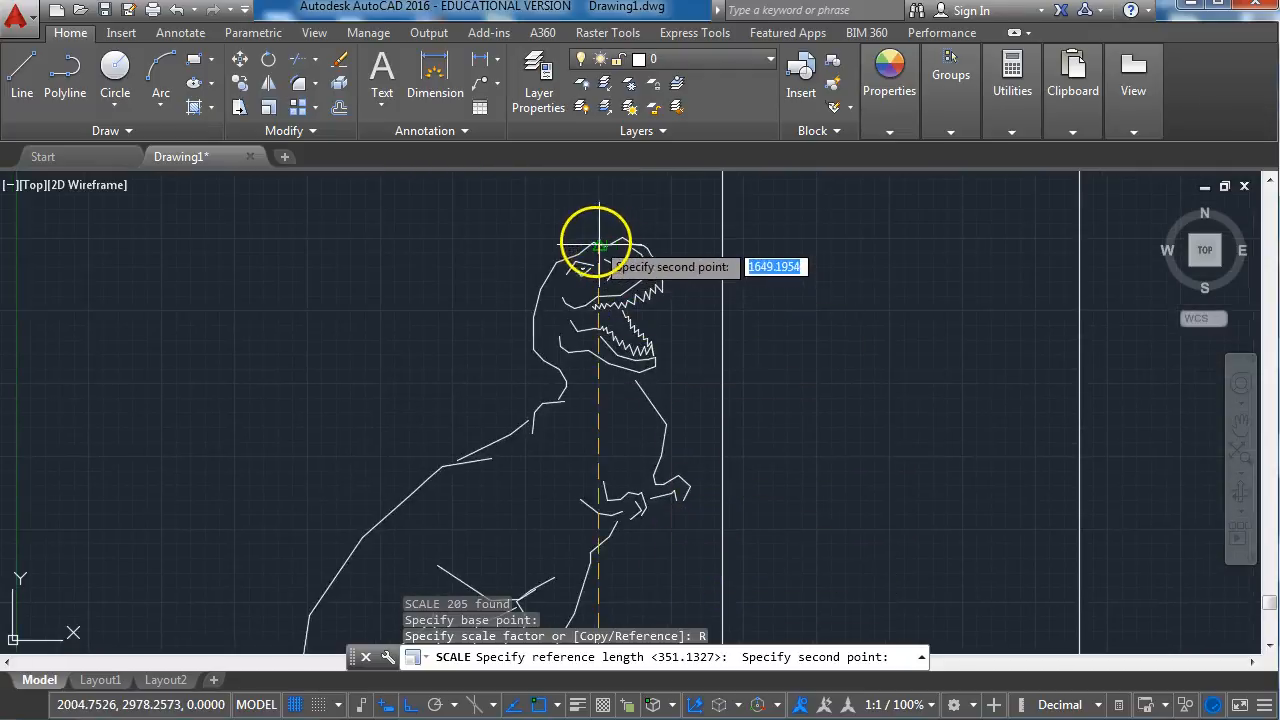
{"action": "scroll", "coordinate": [597, 245], "scroll_direction": "up", "scroll_amount": 2}
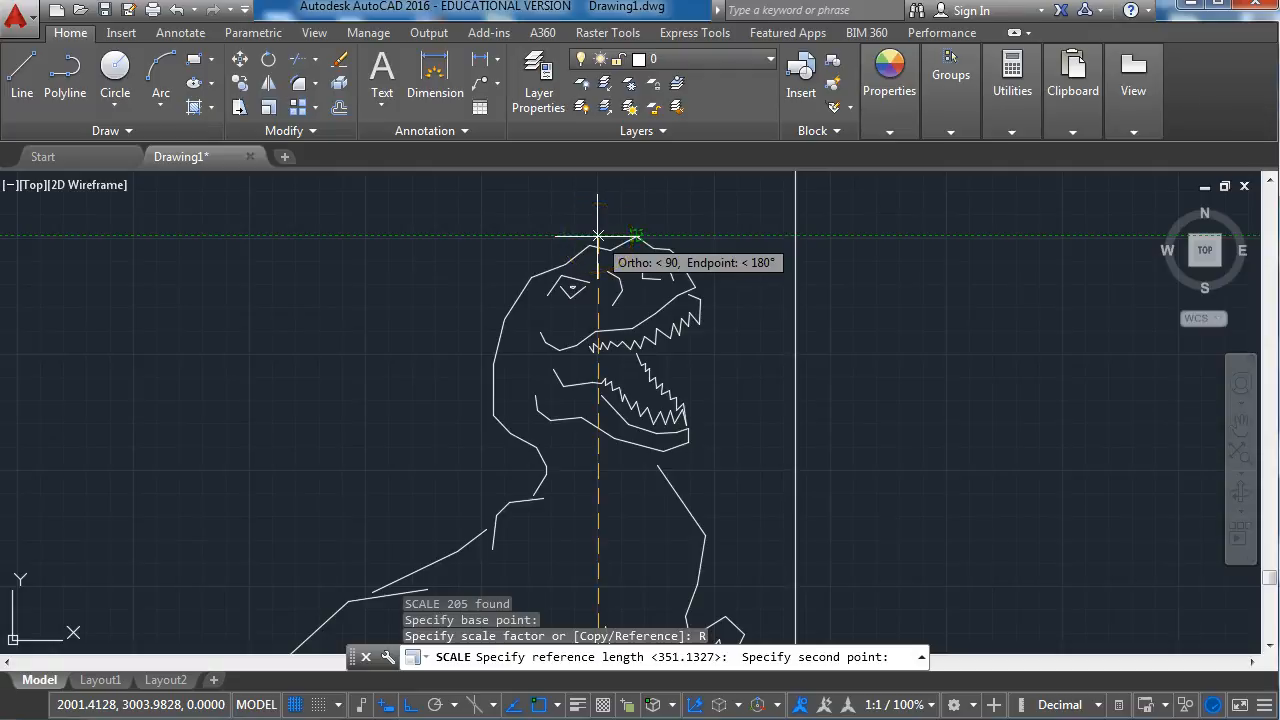
{"action": "left_click", "coordinate": [597, 236]}
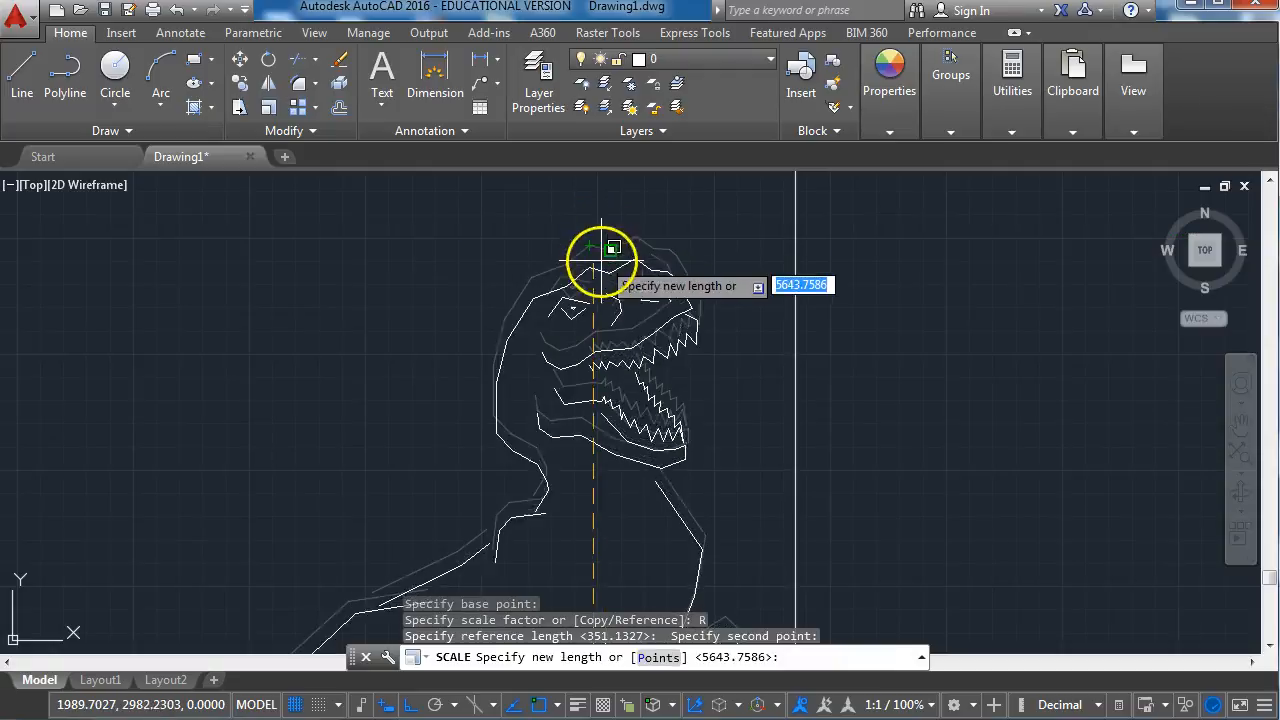
- Set the new reference length to 2000 to finish scaling the dinosaur to the door's height
{"action": "scroll", "coordinate": [594, 451], "scroll_direction": "down", "scroll_amount": 2}
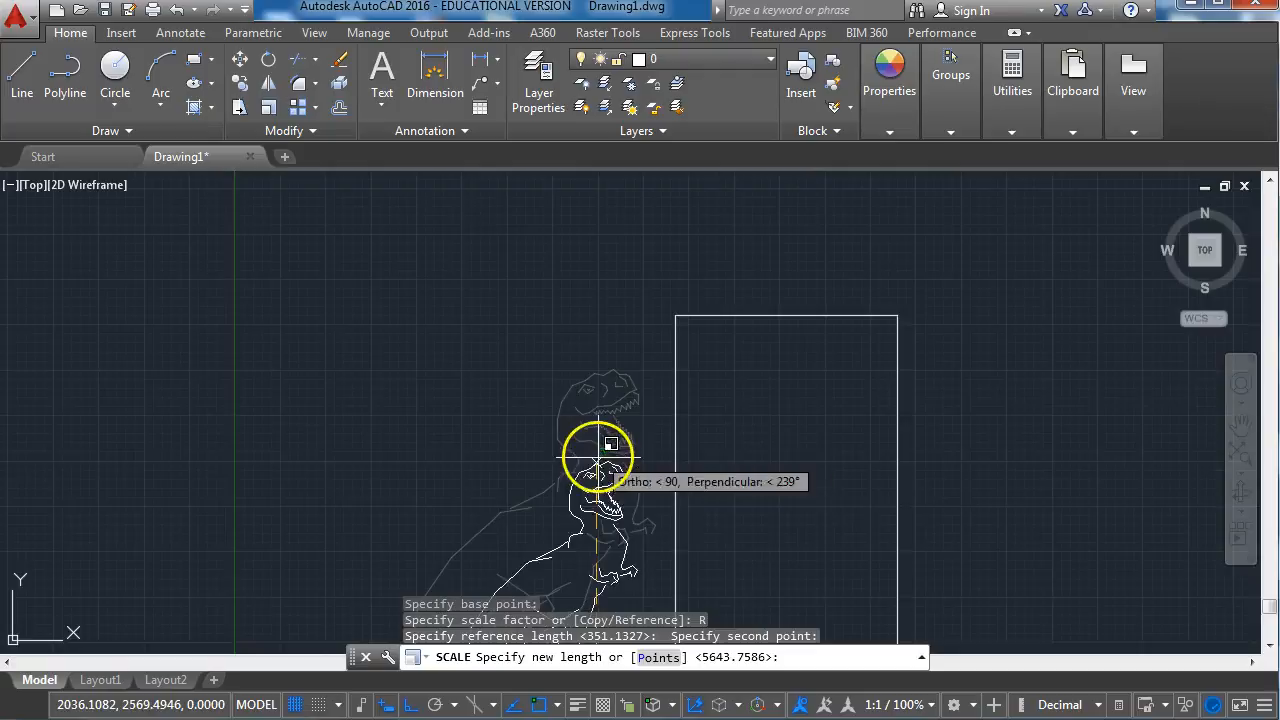
{"action": "scroll", "coordinate": [684, 318], "scroll_direction": "up", "scroll_amount": 2}
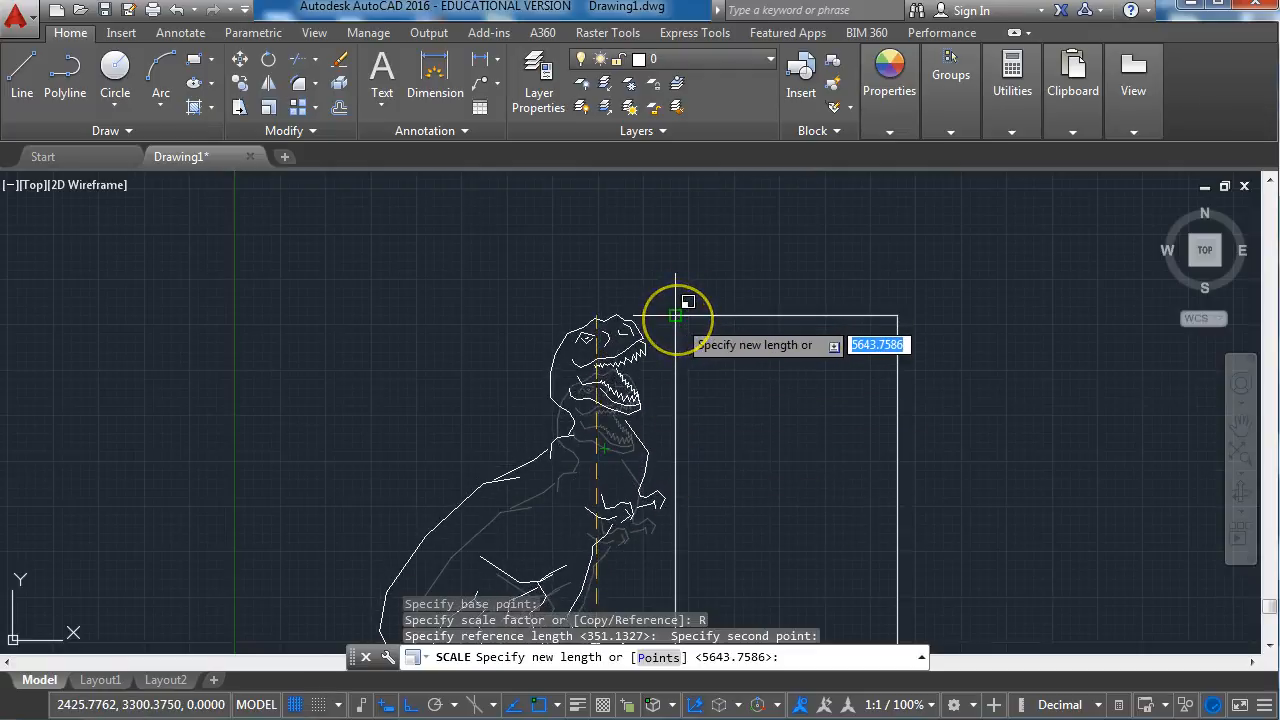
{"action": "scroll", "coordinate": [577, 451], "scroll_direction": "down", "scroll_amount": 3}
{"action": "scroll", "coordinate": [543, 400], "scroll_direction": "up", "scroll_amount": 3}
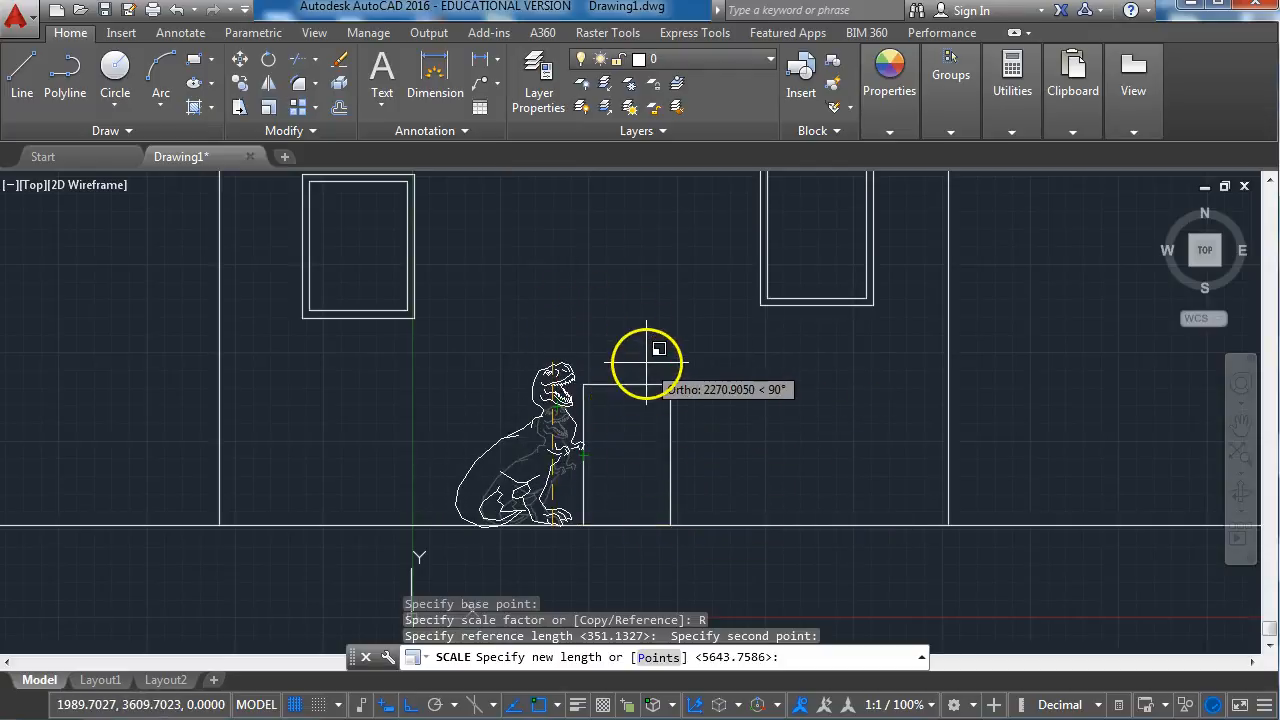
{"action": "type", "text": "2000"}
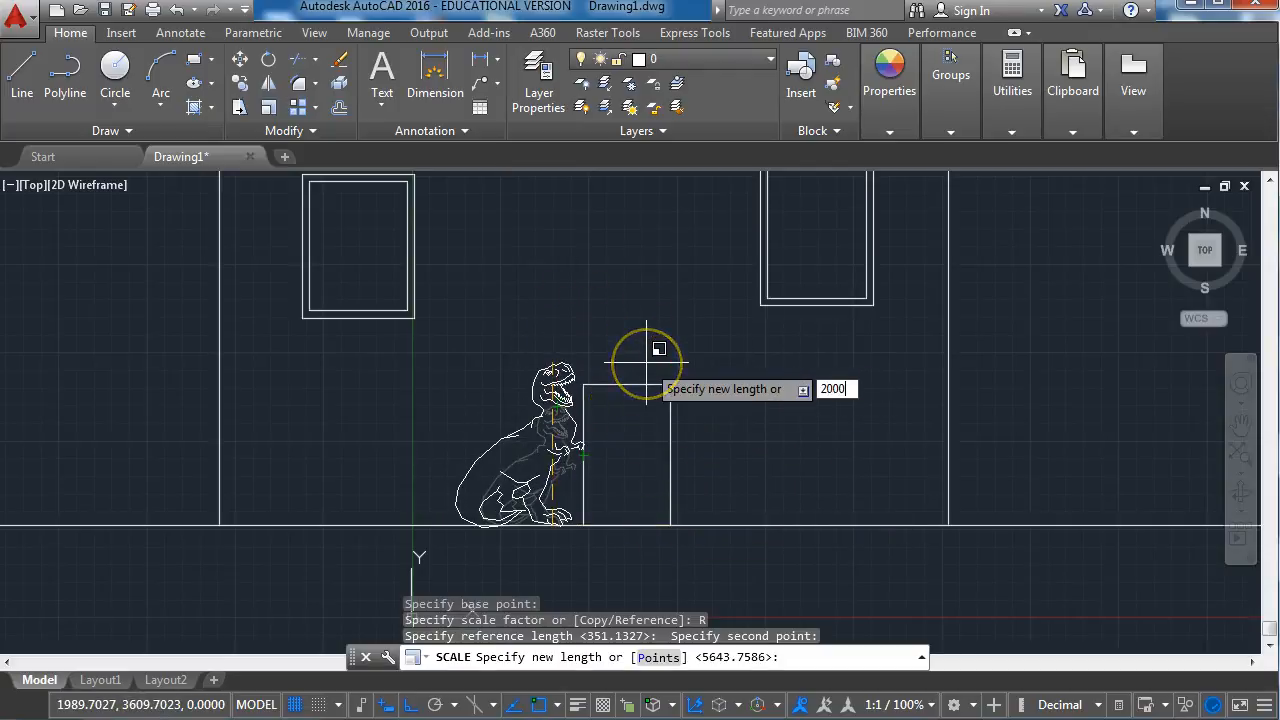
{"action": "key", "text": "Return"}
- Move the whole dinosaur straight down so the underside of its front foot rests on the ground line
{"action": "left_click", "coordinate": [447, 364]}
{"action": "left_click", "coordinate": [609, 551]}
{"action": "scroll", "coordinate": [558, 522], "scroll_direction": "up", "scroll_amount": 5}
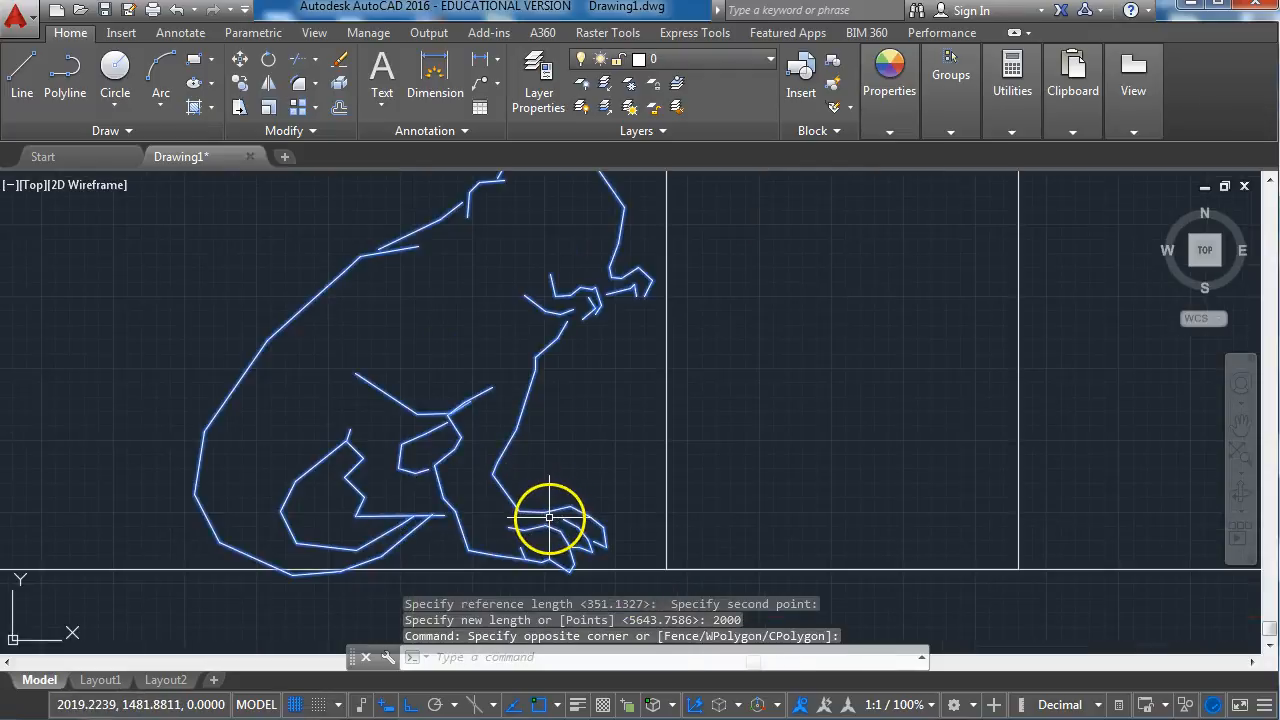
{"action": "type", "text": "m"}
{"action": "key", "text": "Return"}
{"action": "left_click", "coordinate": [540, 568]}
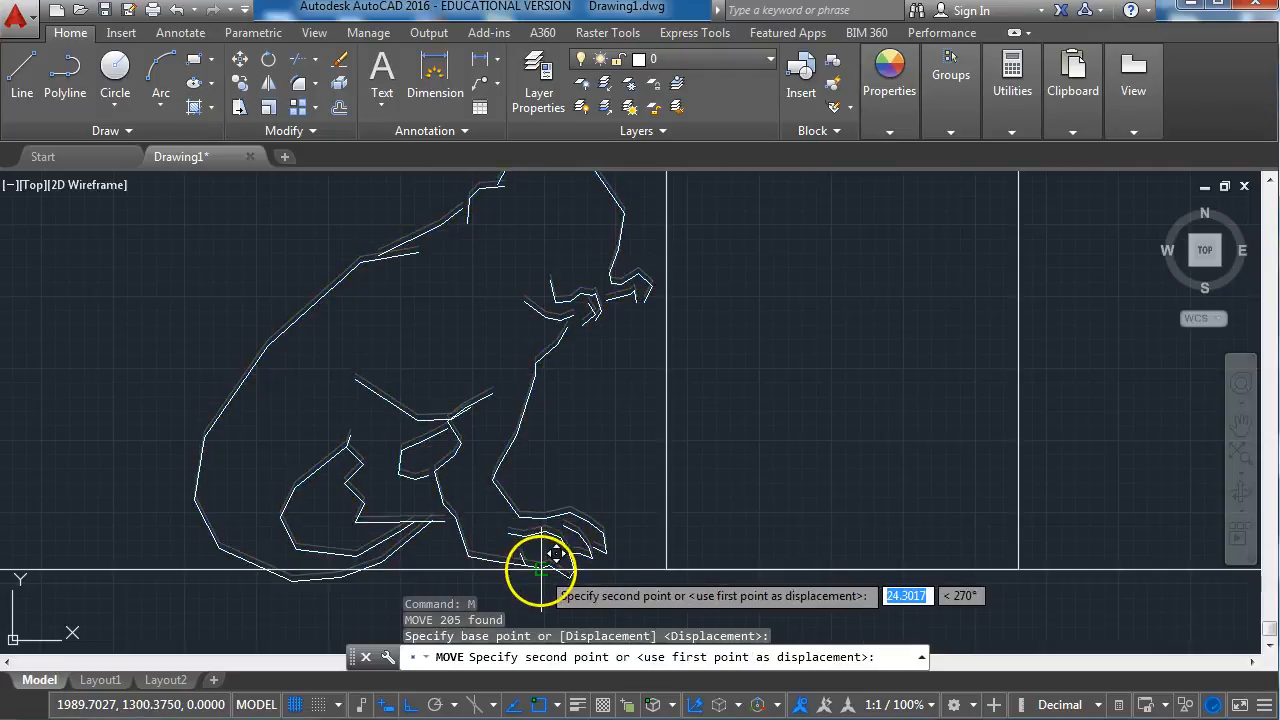
{"action": "left_click", "coordinate": [541, 569]}
{"action": "scroll", "coordinate": [530, 530], "scroll_direction": "down", "scroll_amount": 4}
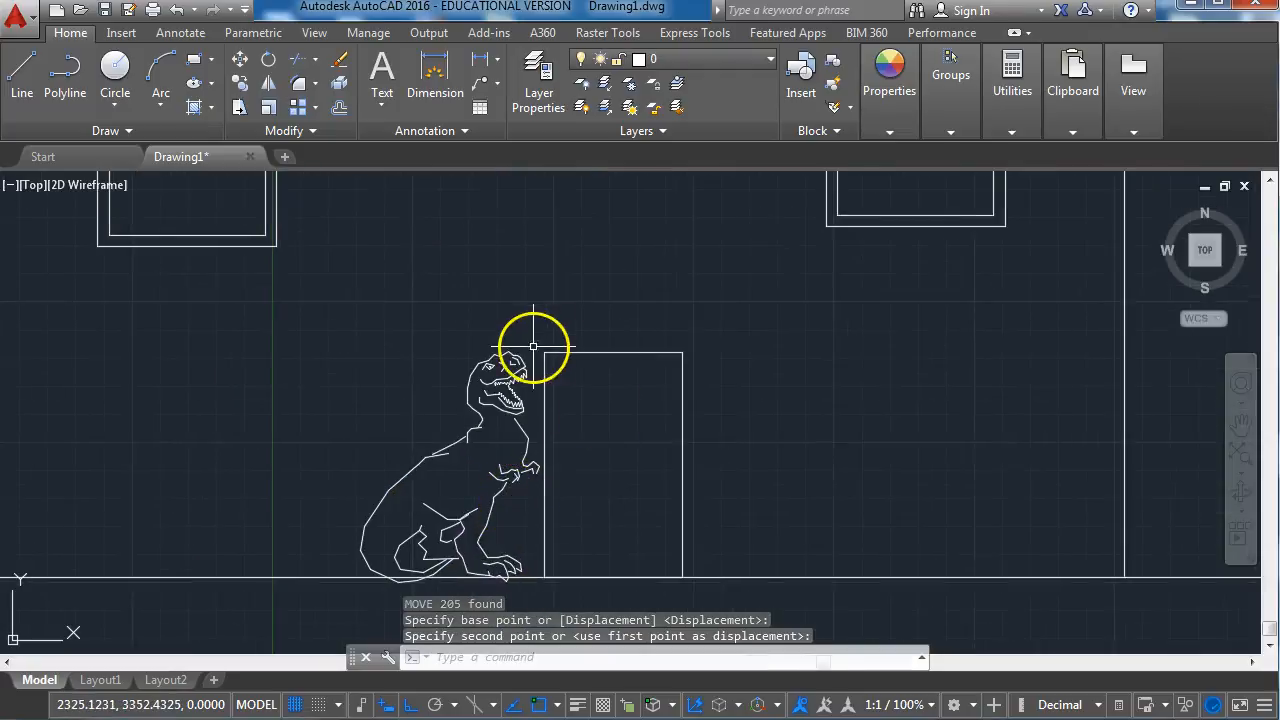
- Measure the vertical distance from the lower-right corner of the window left of the door down to the ground line
{"action": "mouse_move", "coordinate": [487, 455]}
{"action": "middle_mouse_down"}
{"action": "mouse_move", "coordinate": [588, 411]}
{"action": "mouse_move", "coordinate": [680, 422]}
{"action": "mouse_move", "coordinate": [677, 436]}
{"action": "mouse_move", "coordinate": [529, 410]}
{"action": "middle_mouse_up"}
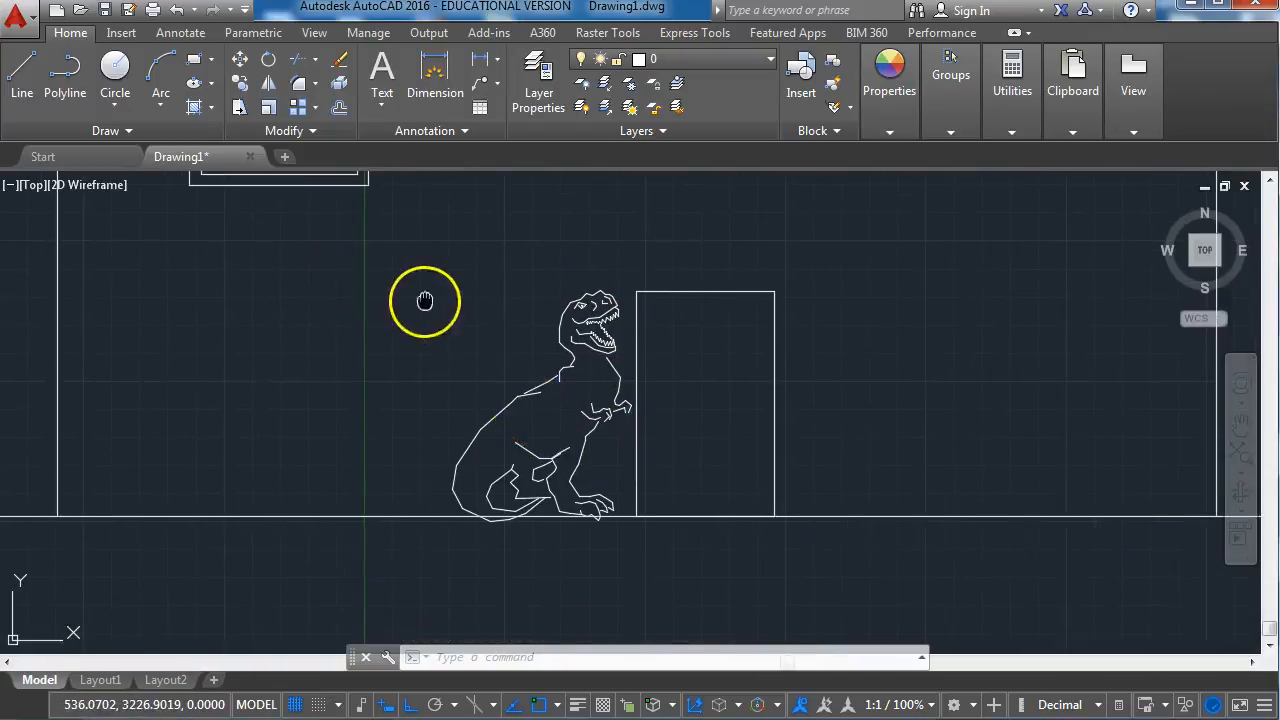
{"action": "middle_click_drag", "start_coordinate": [425, 301], "coordinate": [461, 331]}
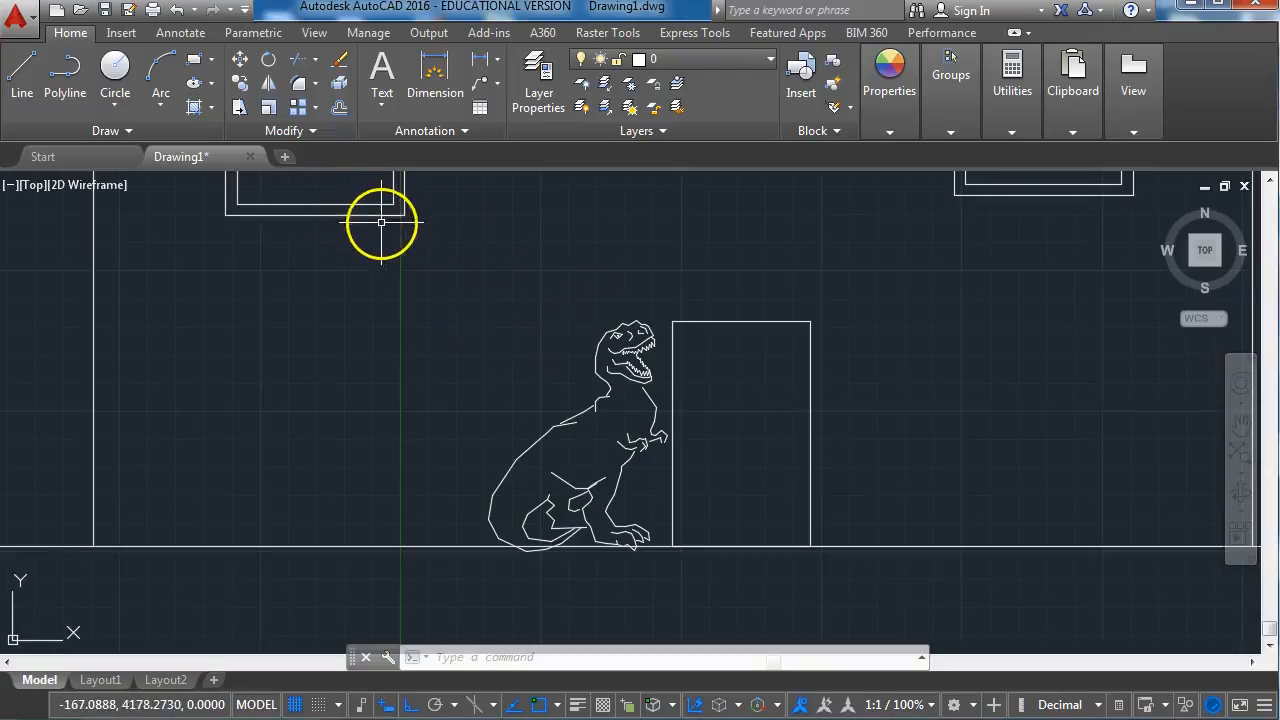
{"action": "middle_click_drag", "start_coordinate": [478, 362], "coordinate": [490, 397]}
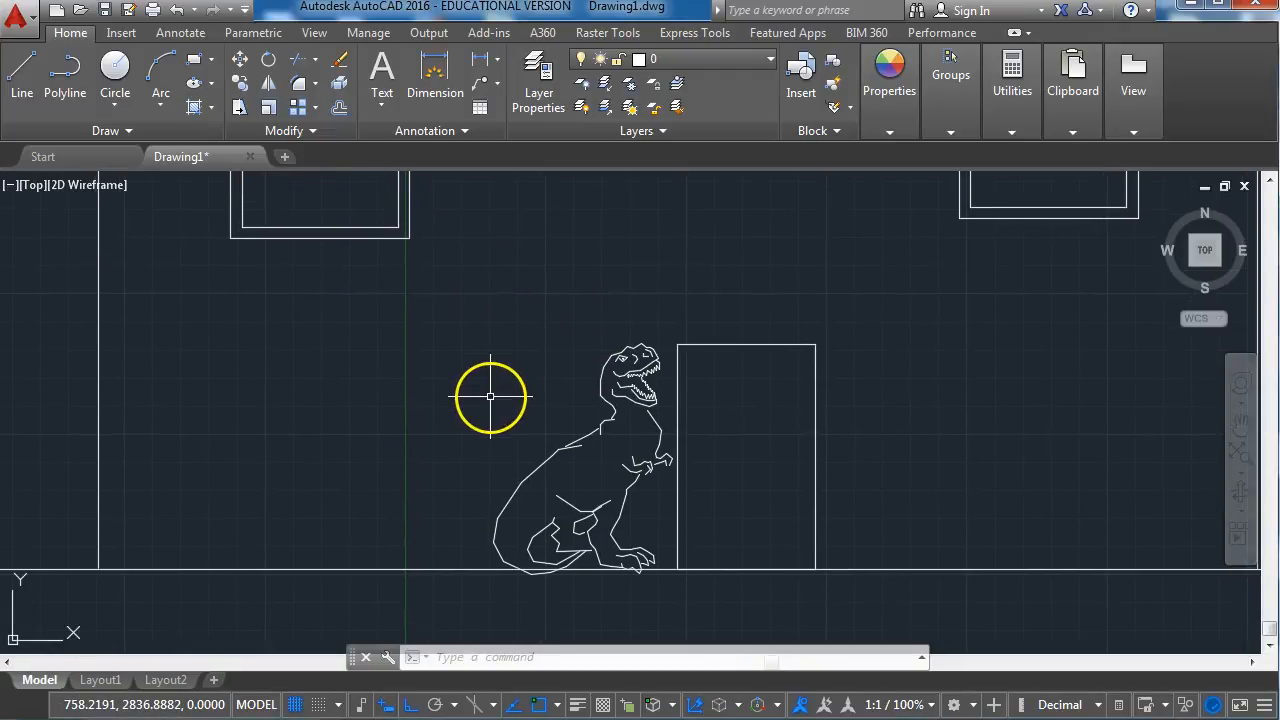
{"action": "key", "text": "Return"}
{"action": "left_click", "coordinate": [407, 237]}
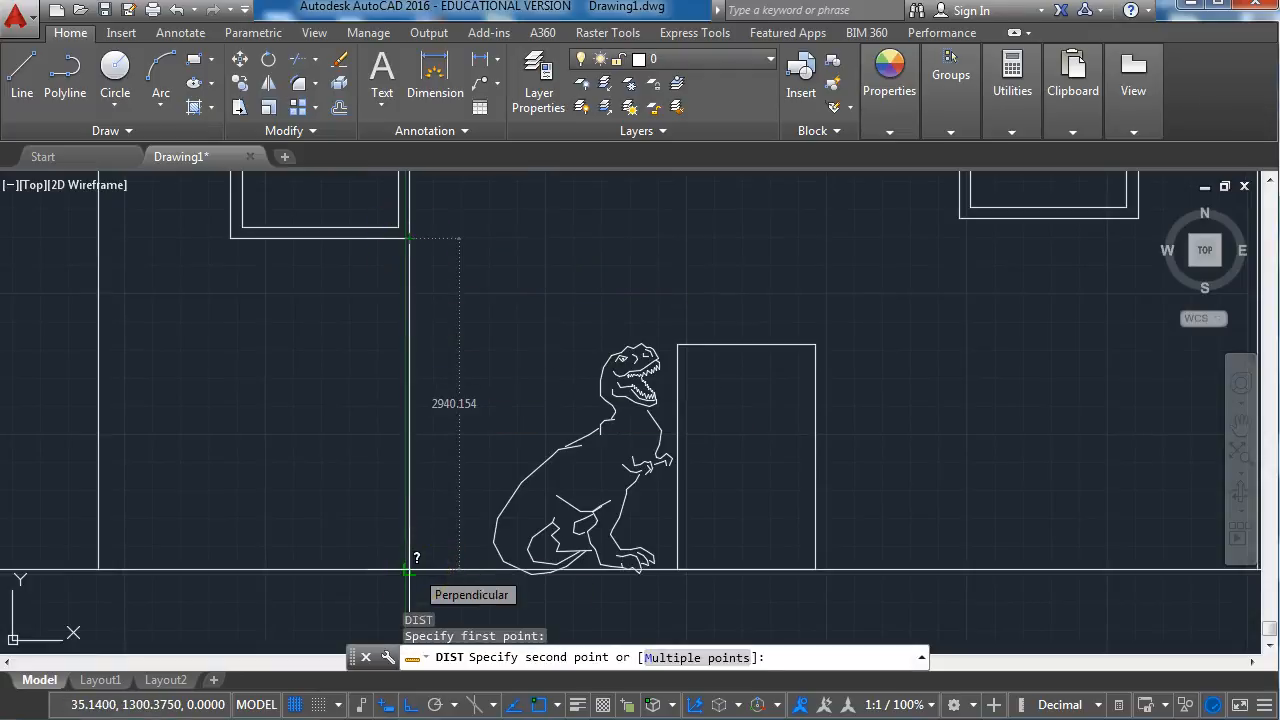
{"action": "key", "text": "Escape"}
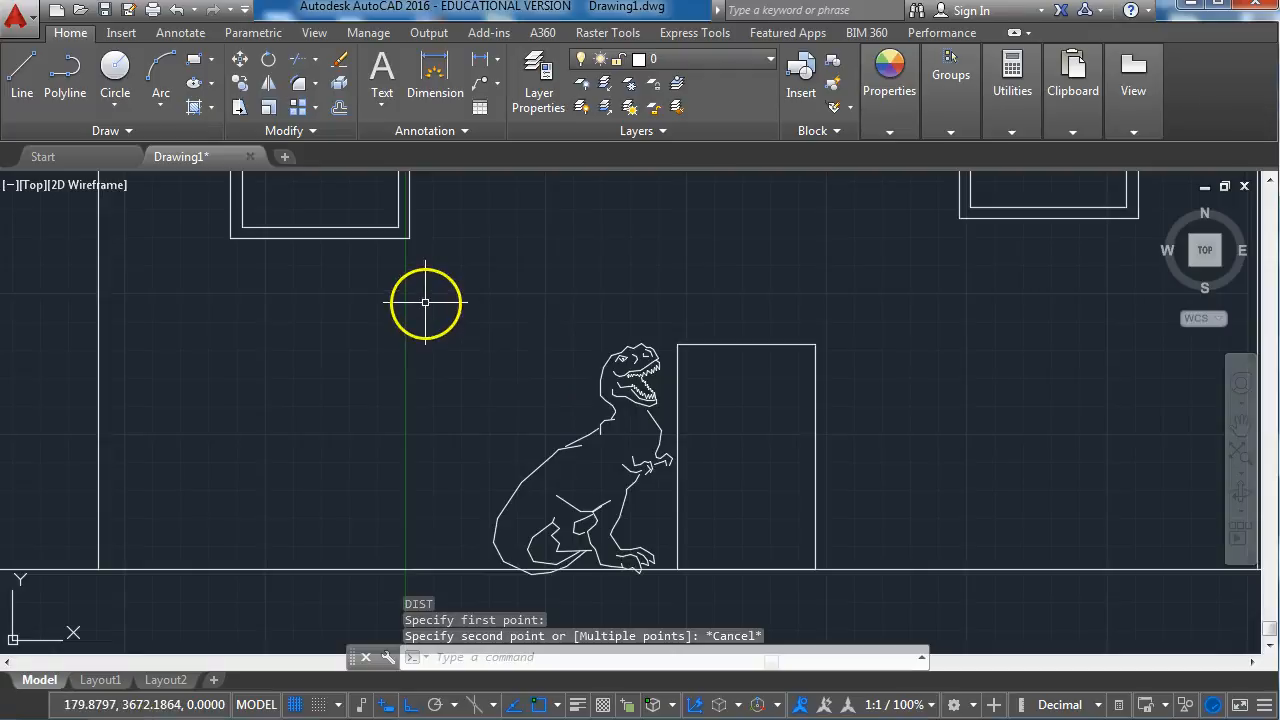
- Start scaling the whole dinosaur with the base point under its front foot on the ground line
{"action": "left_click", "coordinate": [445, 305]}
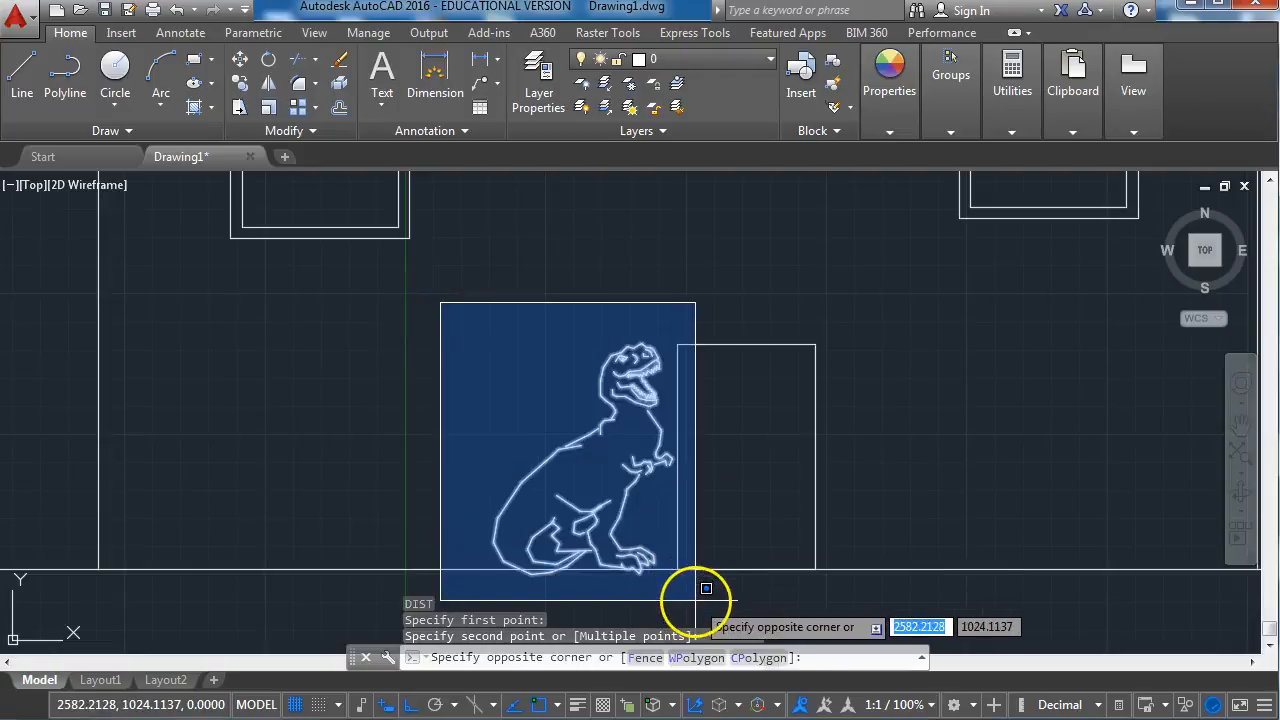
{"action": "left_click", "coordinate": [693, 600]}
{"action": "type", "text": "sc"}
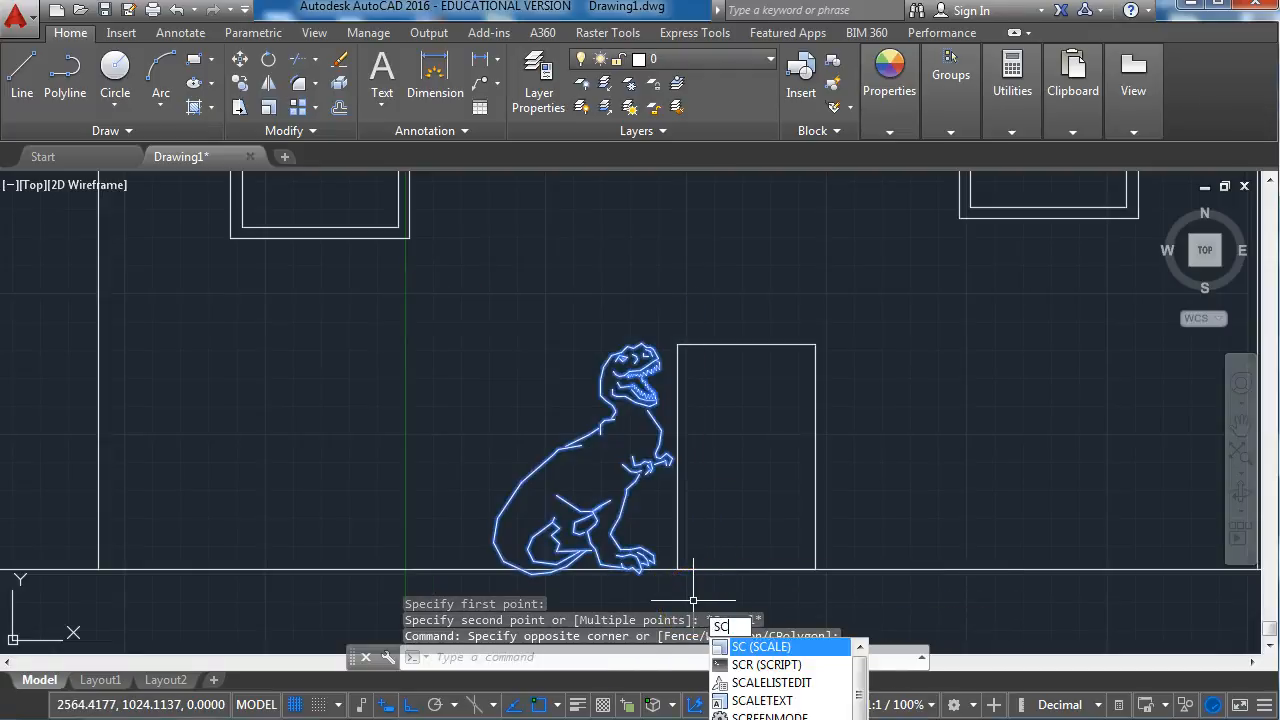
{"action": "key", "text": "Return"}
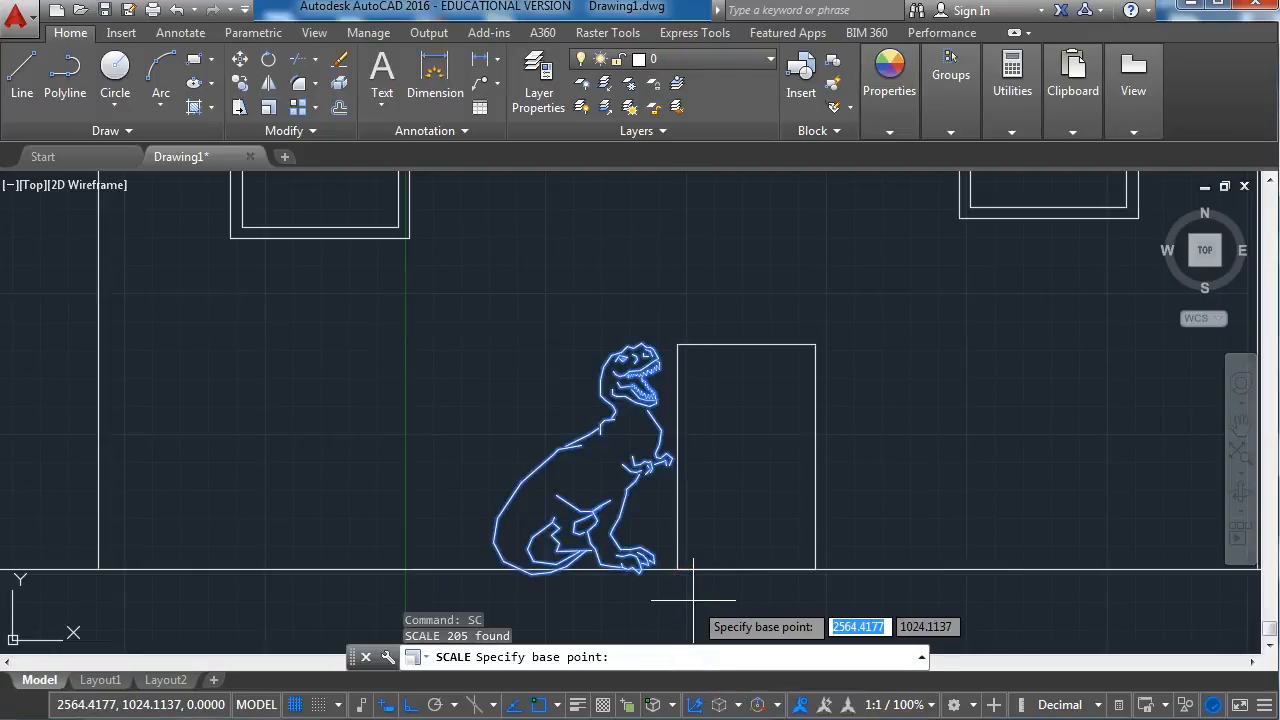
{"action": "left_click", "coordinate": [625, 568]}
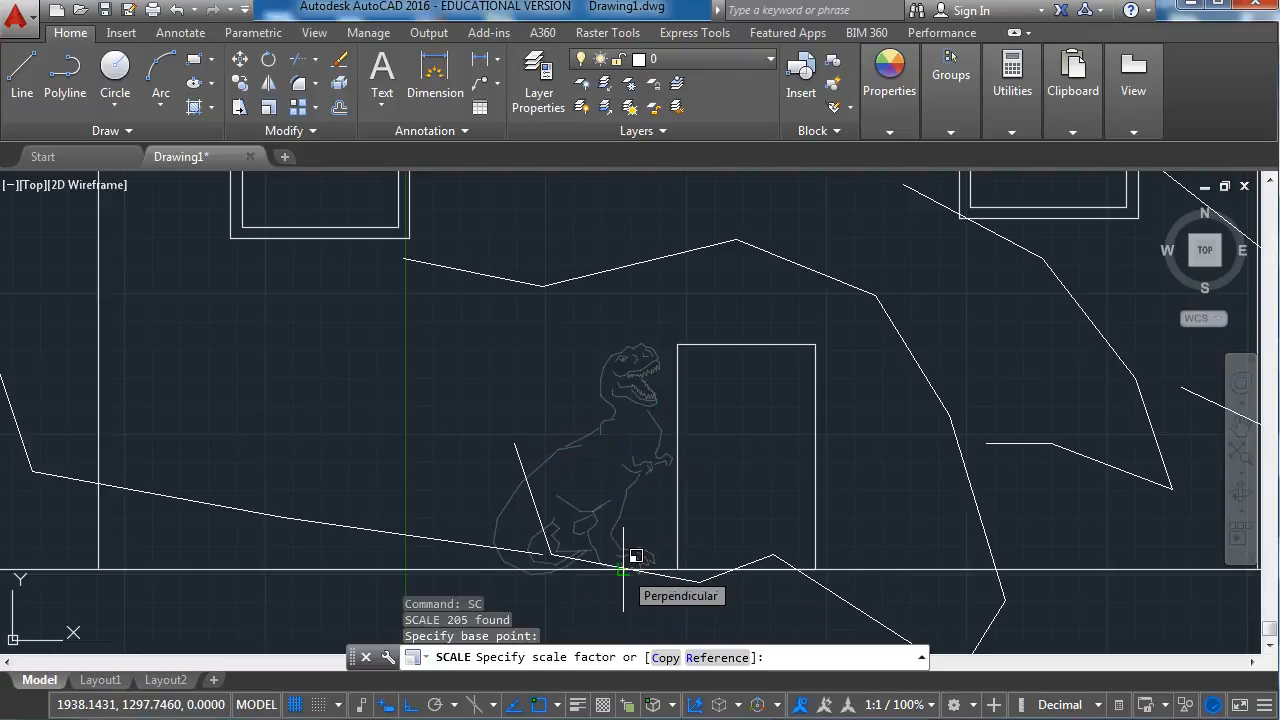
- Scale the dinosaur by reference, using its height from foot to top of head and a new length of 2940
{"action": "left_click", "coordinate": [716, 658]}
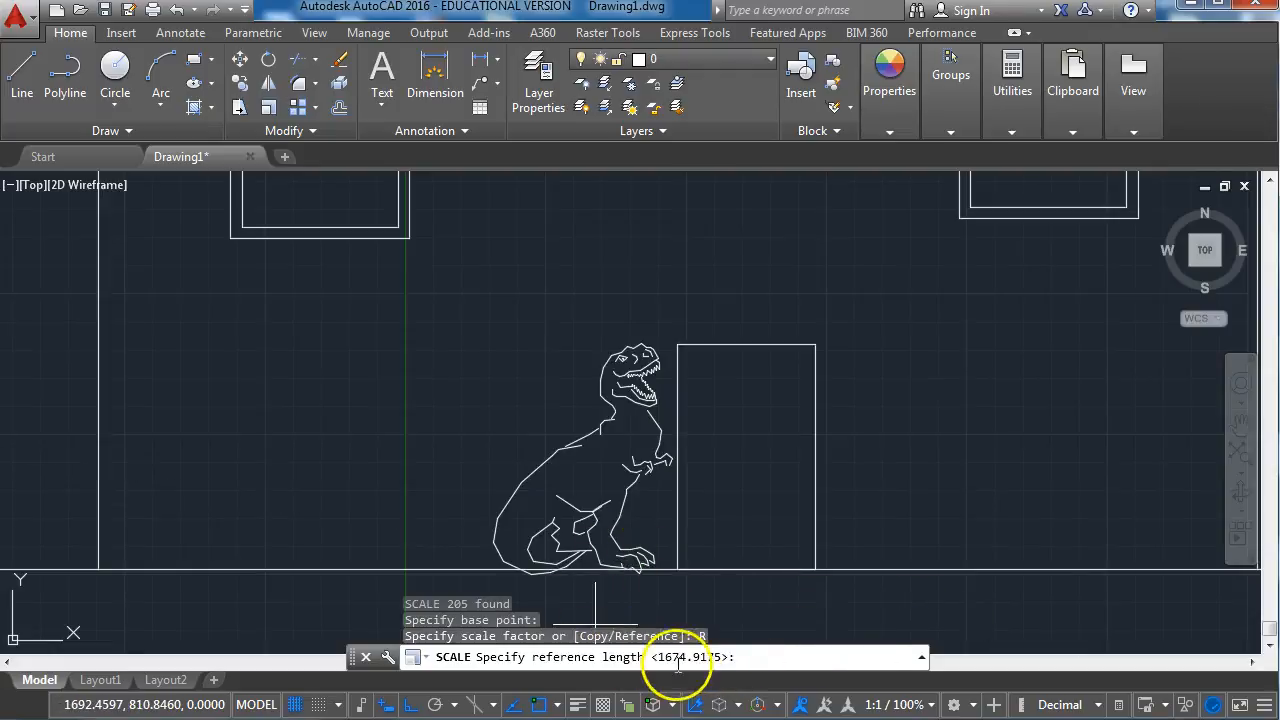
{"action": "left_click", "coordinate": [630, 565]}
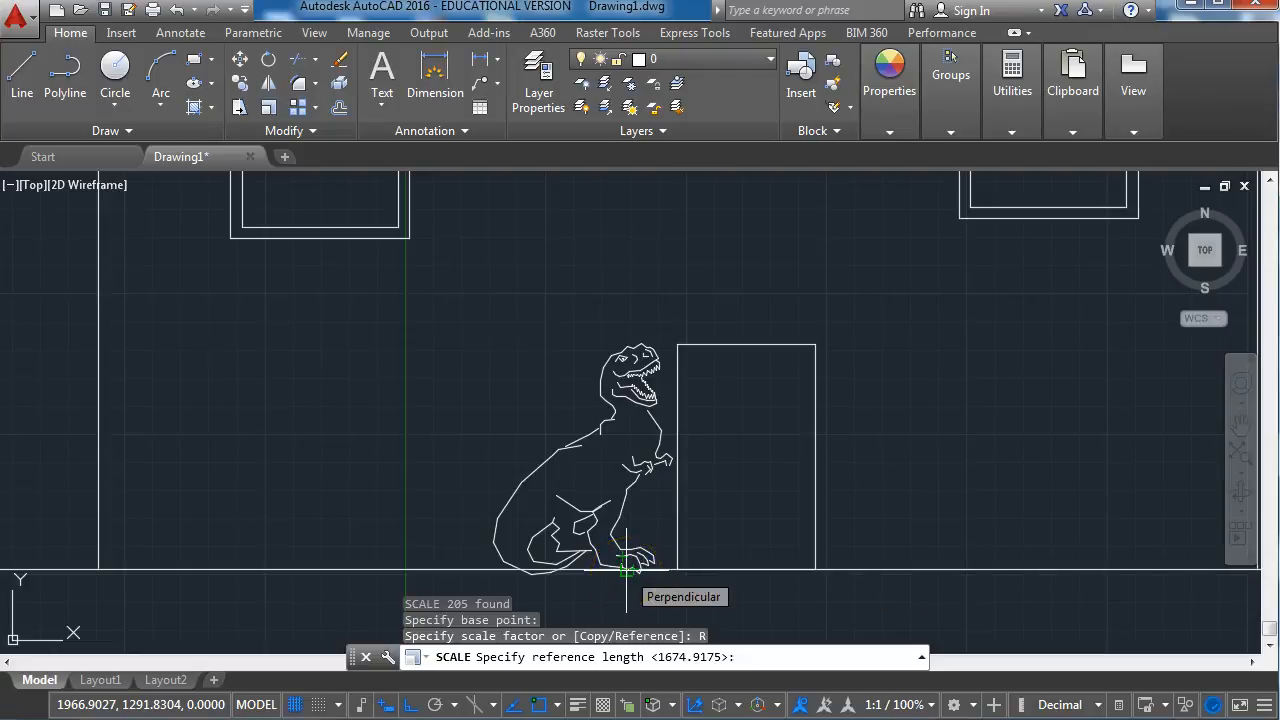
{"action": "left_click", "coordinate": [627, 567]}
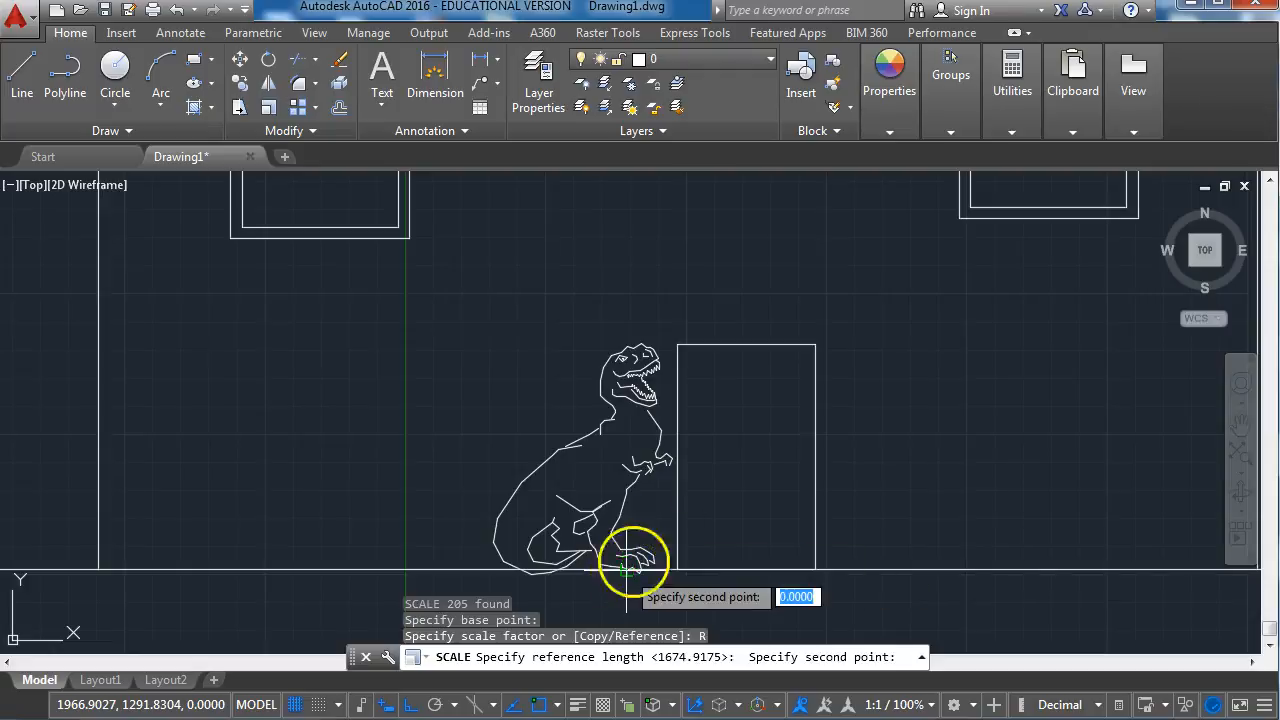
{"action": "left_click", "coordinate": [632, 342]}
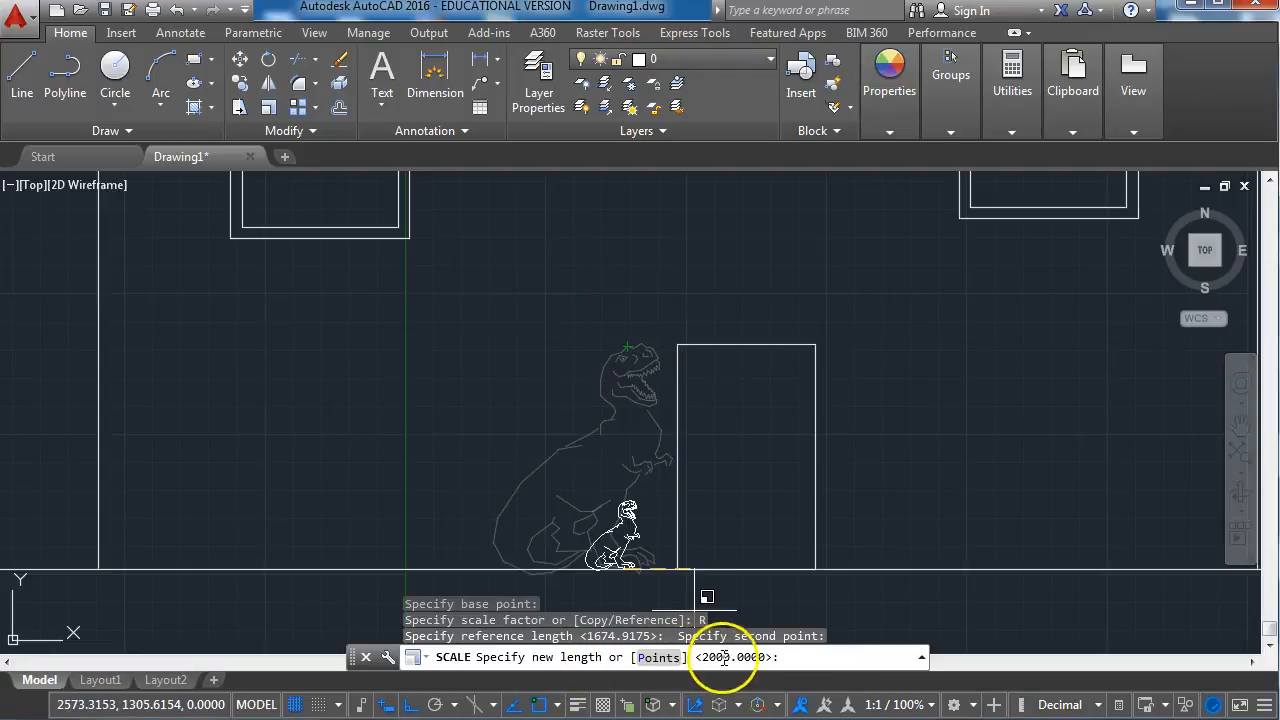
{"action": "type", "text": "29"}
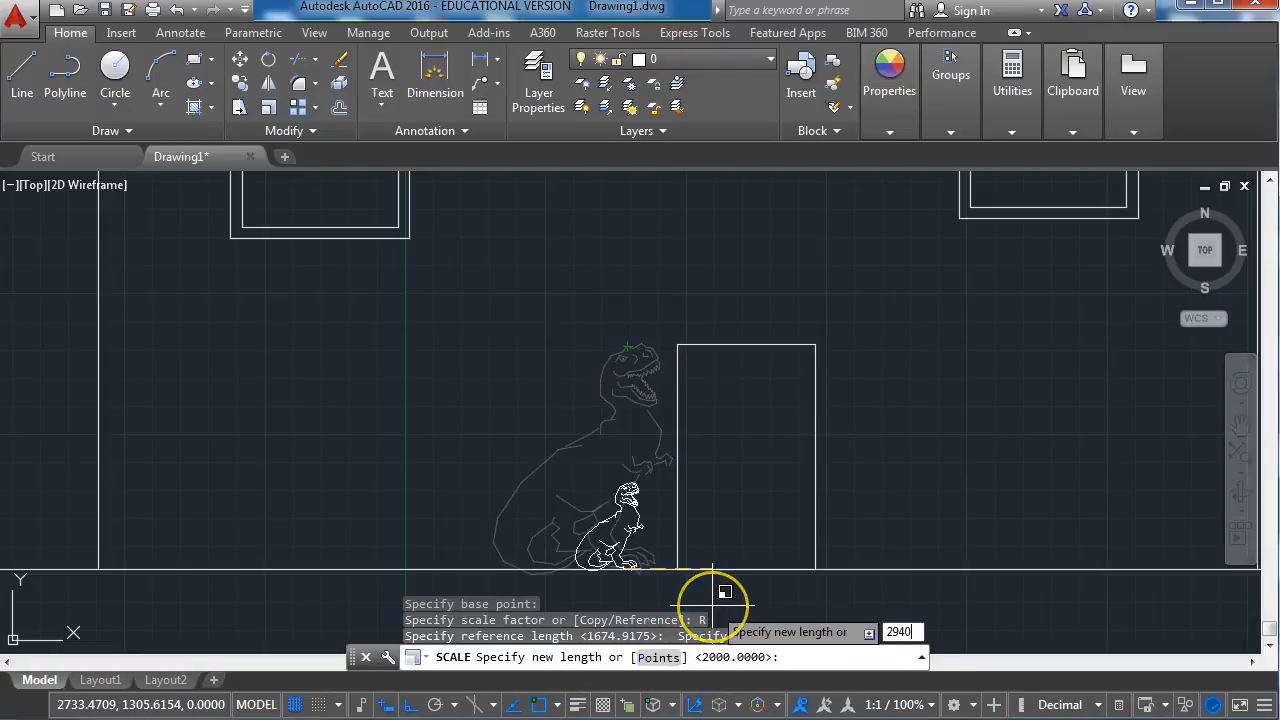
{"action": "type", "text": "40"}
{"action": "key", "text": "Return"}
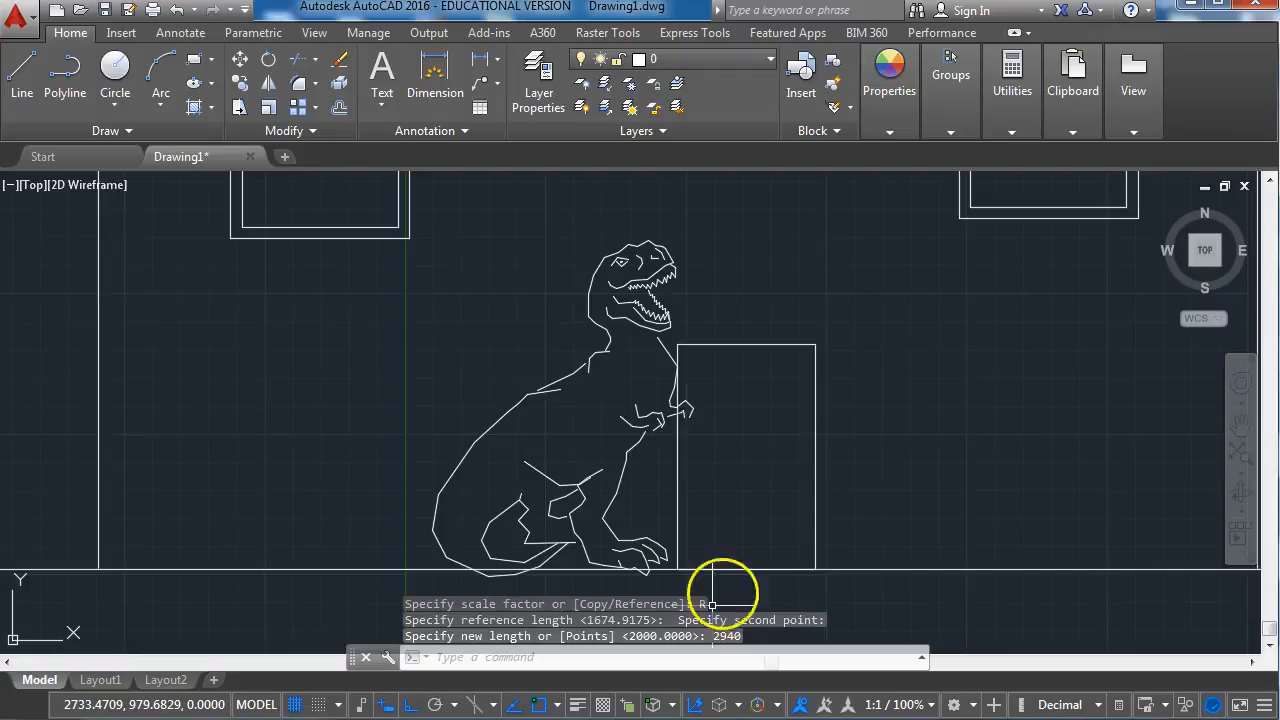
- Move the enlarged dinosaur left along the ground line so it stands clear of the door
{"action": "middle_click_drag", "start_coordinate": [498, 344], "coordinate": [535, 363]}
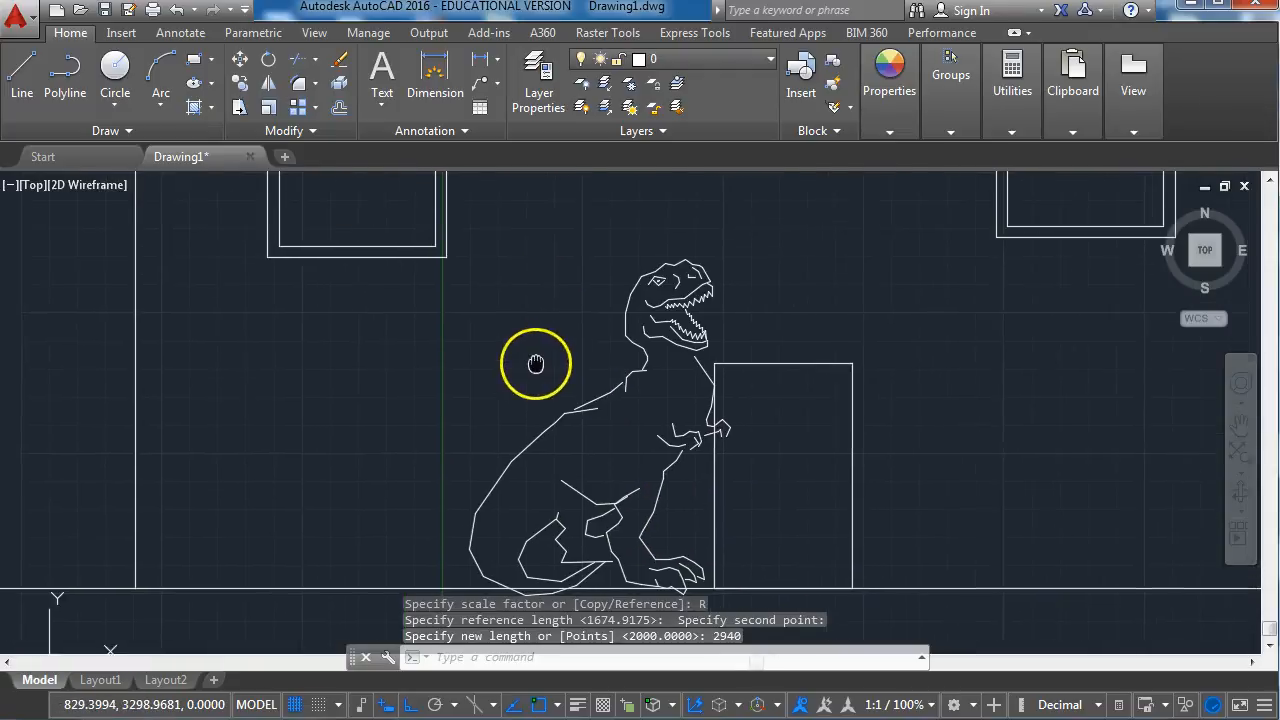
{"action": "scroll", "coordinate": [605, 303], "scroll_direction": "down", "scroll_amount": 2}
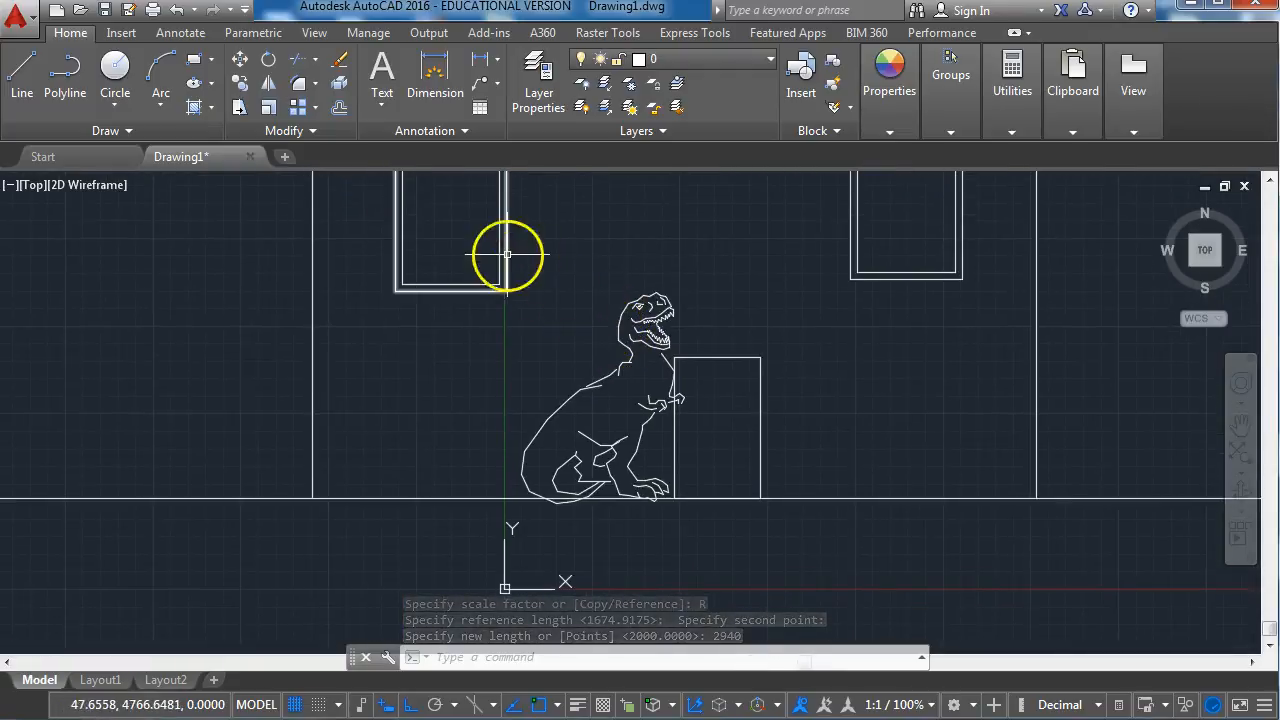
{"action": "left_click", "coordinate": [468, 252]}
{"action": "left_click", "coordinate": [736, 550]}
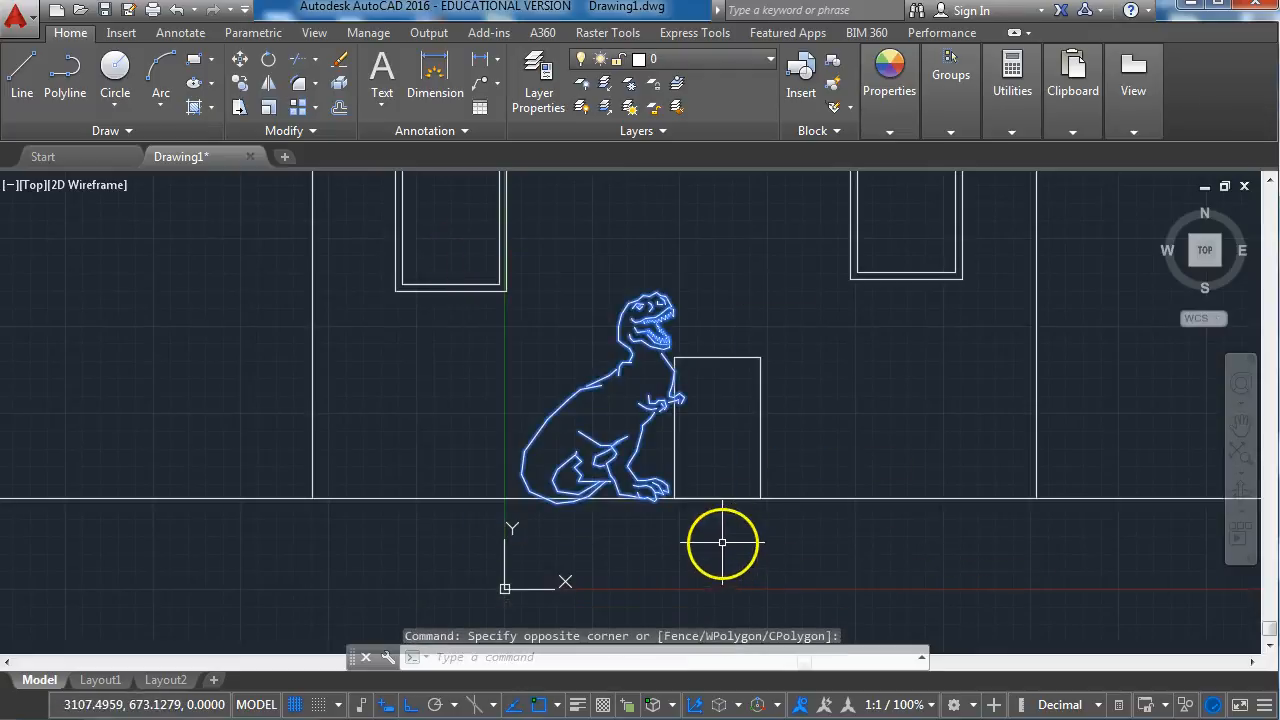
{"action": "type", "text": "m"}
{"action": "key", "text": "Return"}
{"action": "left_click", "coordinate": [630, 492]}
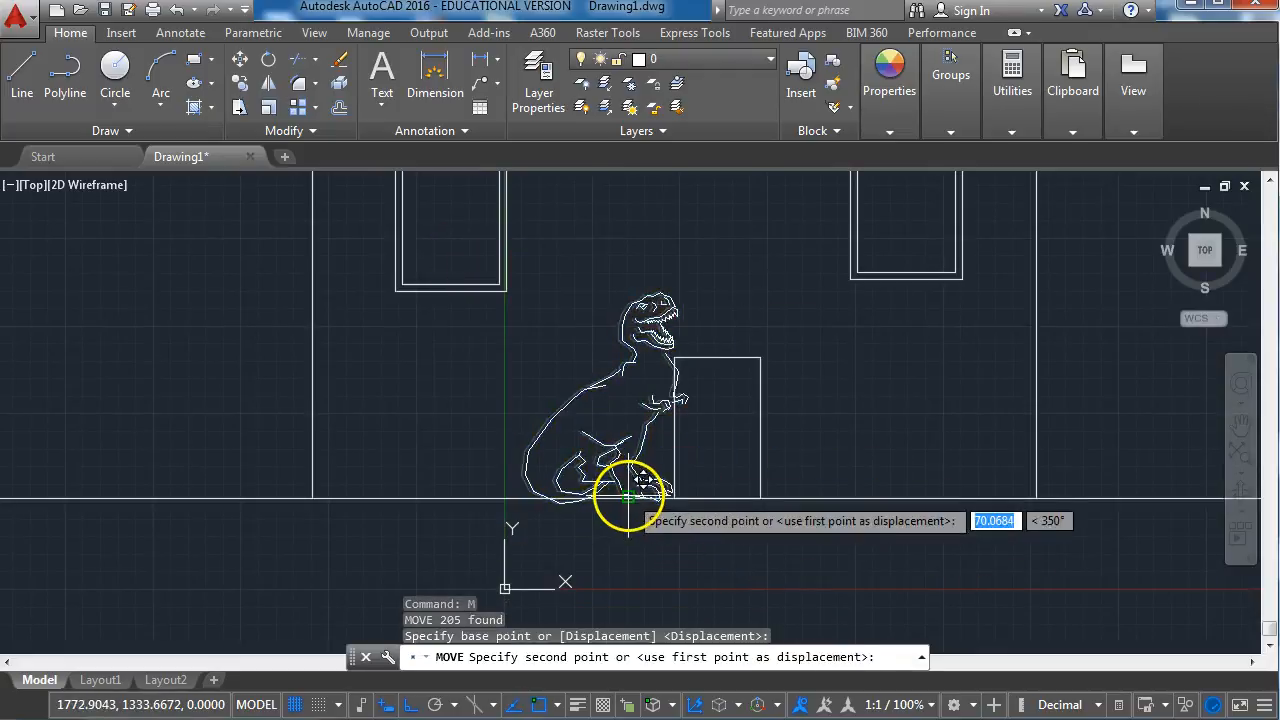
{"action": "key", "text": "Escape"}
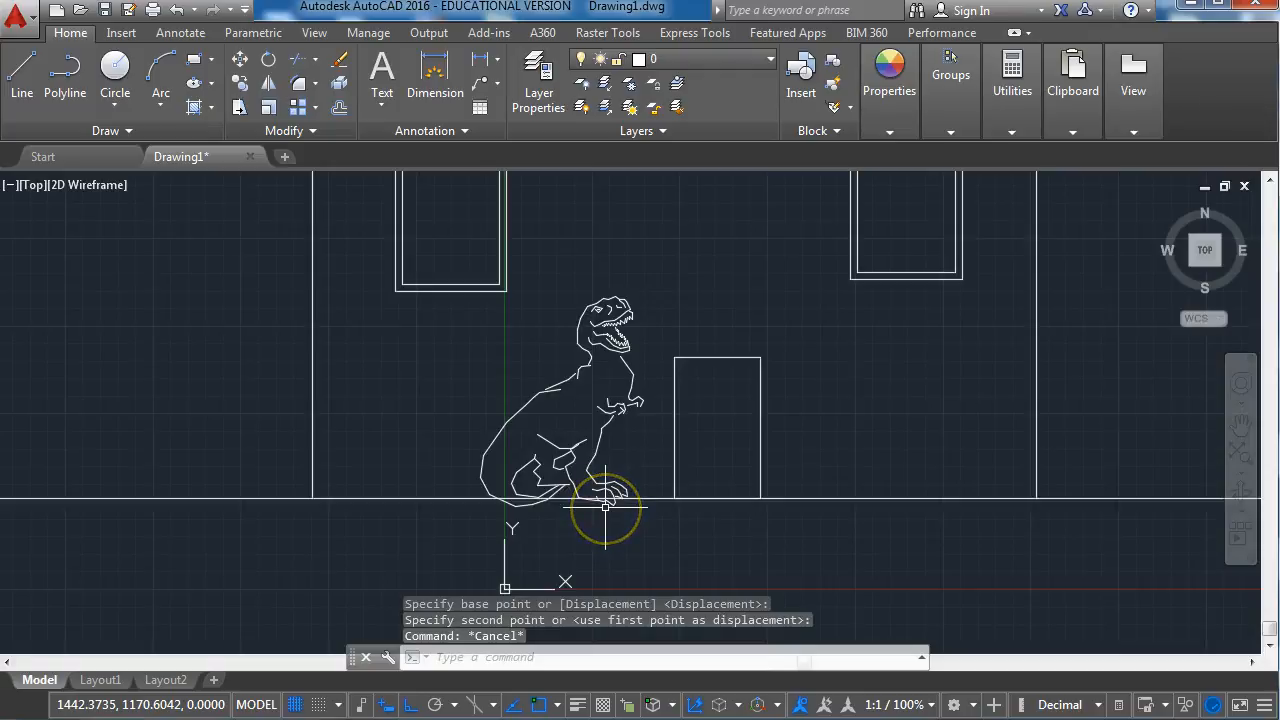